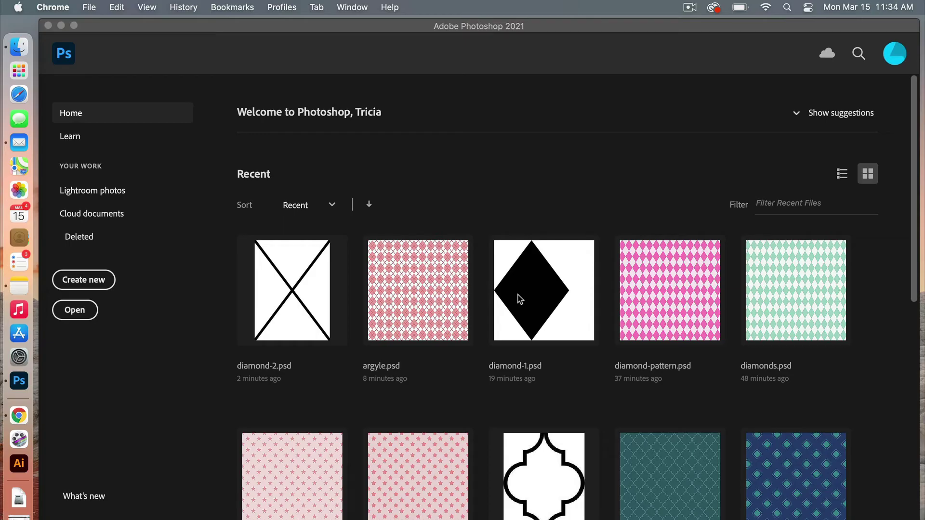
Create a 400 x 400 px document at 300 pixels/inch with a transparent background
click(101, 283)
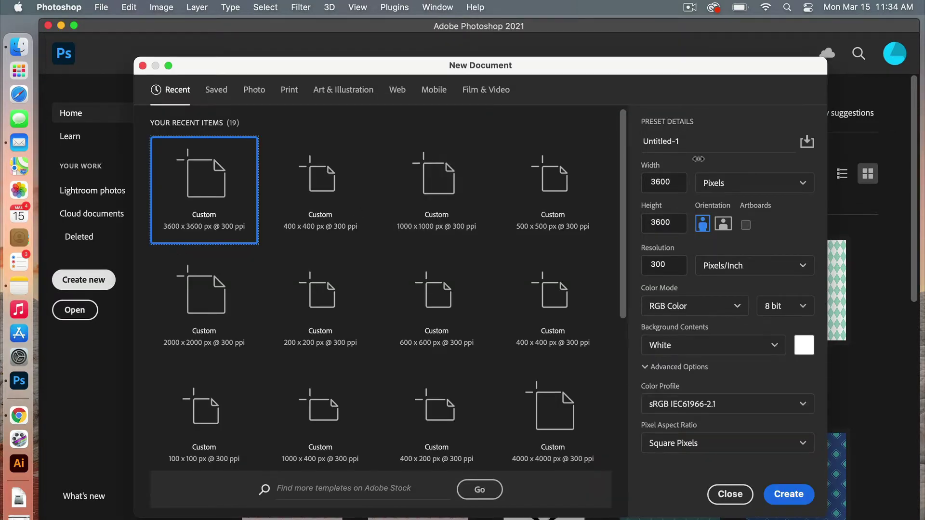
double_click(676, 182)
text(400)
double_click(674, 222)
text(4)
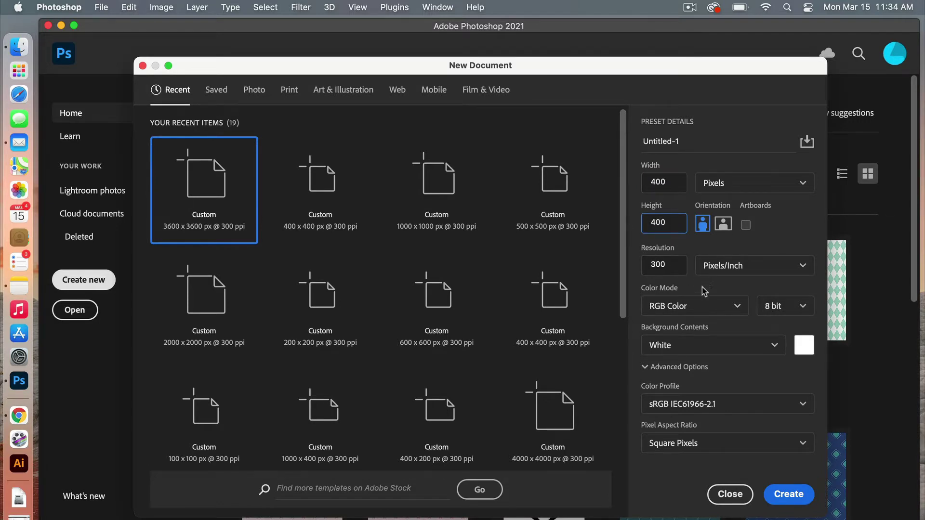
click(703, 352)
click(694, 435)
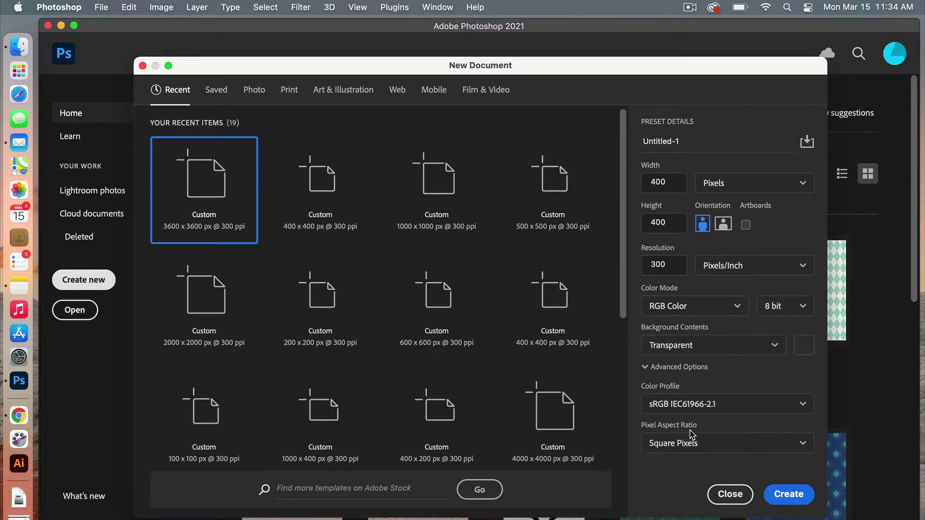
click(799, 497)
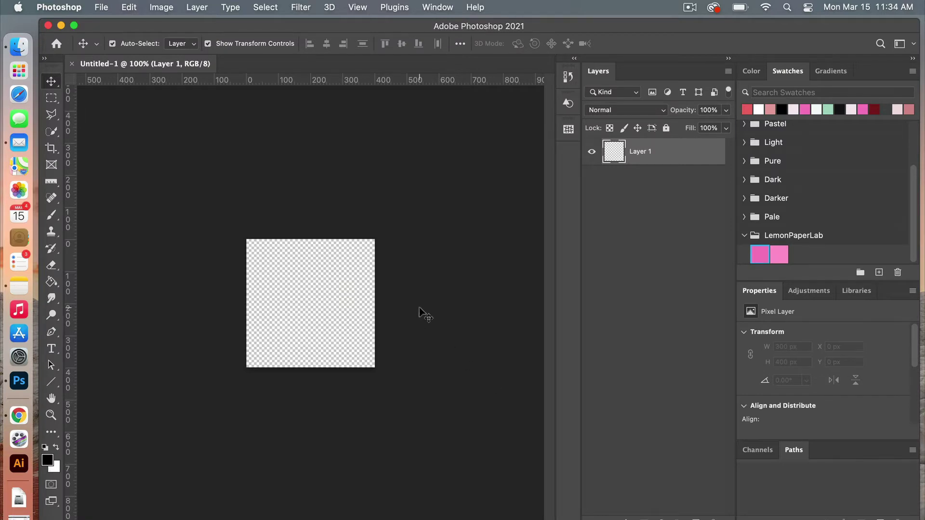
Draw a square shape of about 279 x 279 px near the middle of the canvas with the Rectangle tool
key(super+equal)
key(super+equal)
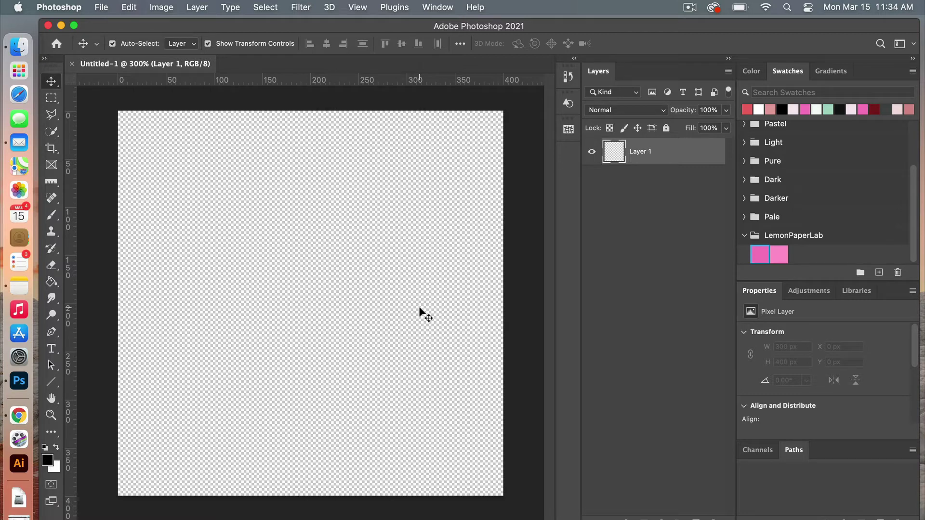
click(51, 384)
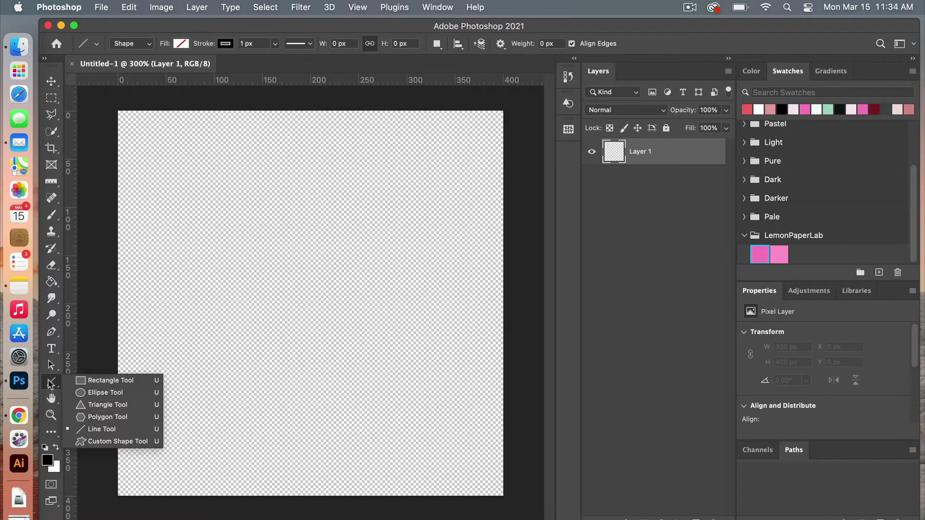
click(124, 382)
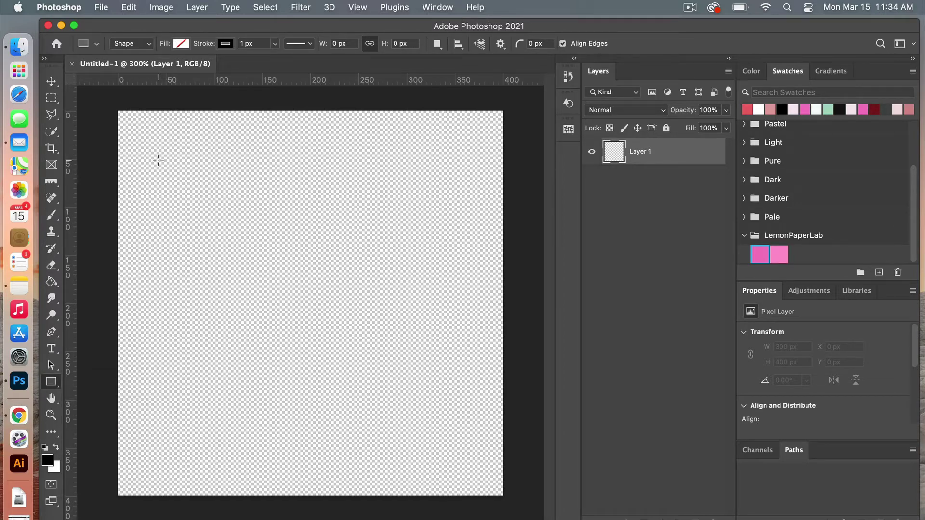
drag(157, 159, 427, 427)
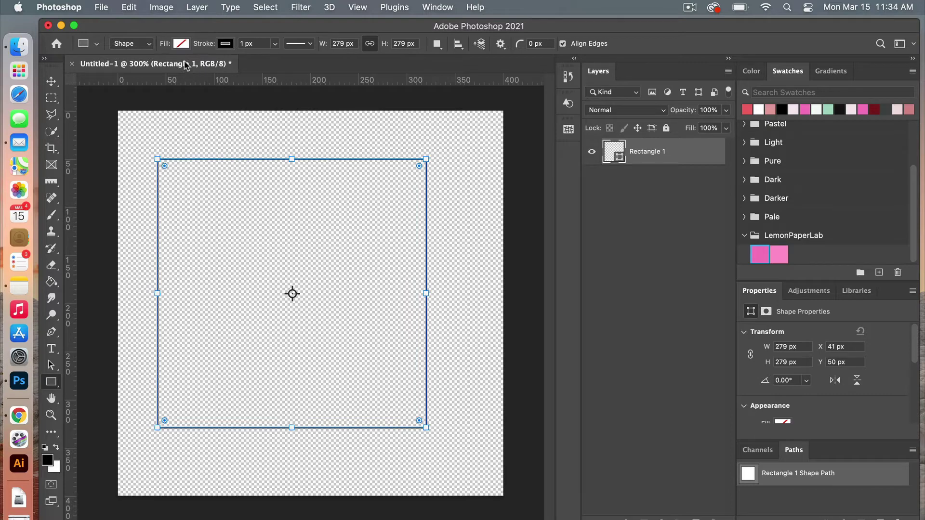
Give the square a solid black fill and remove its stroke
click(182, 44)
click(134, 113)
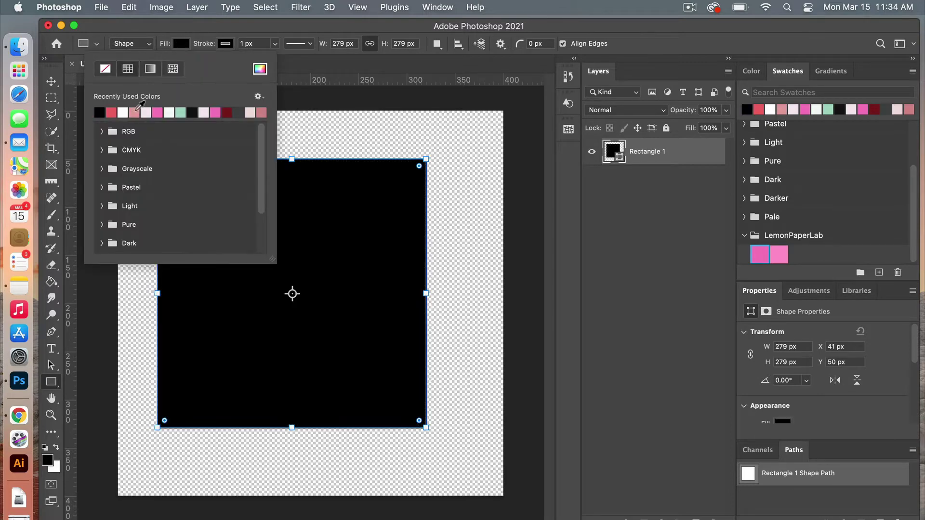
click(225, 44)
click(150, 69)
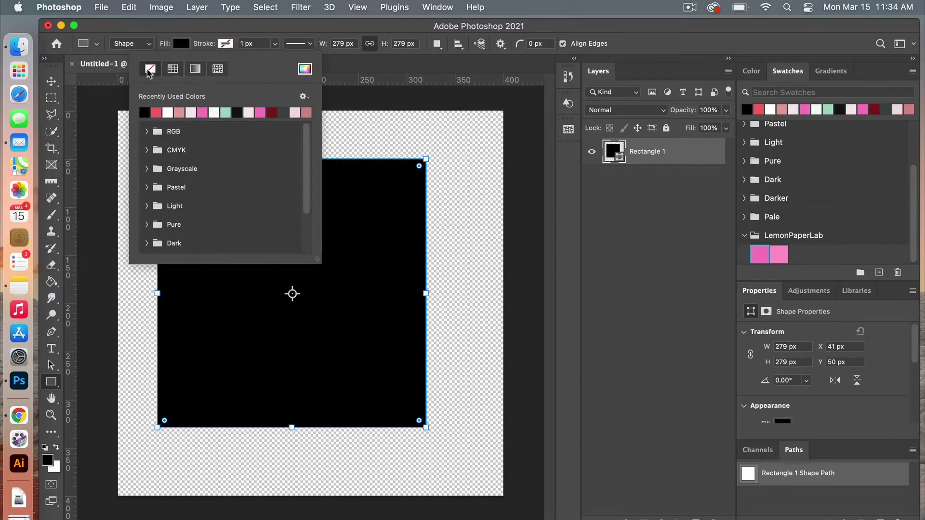
click(242, 31)
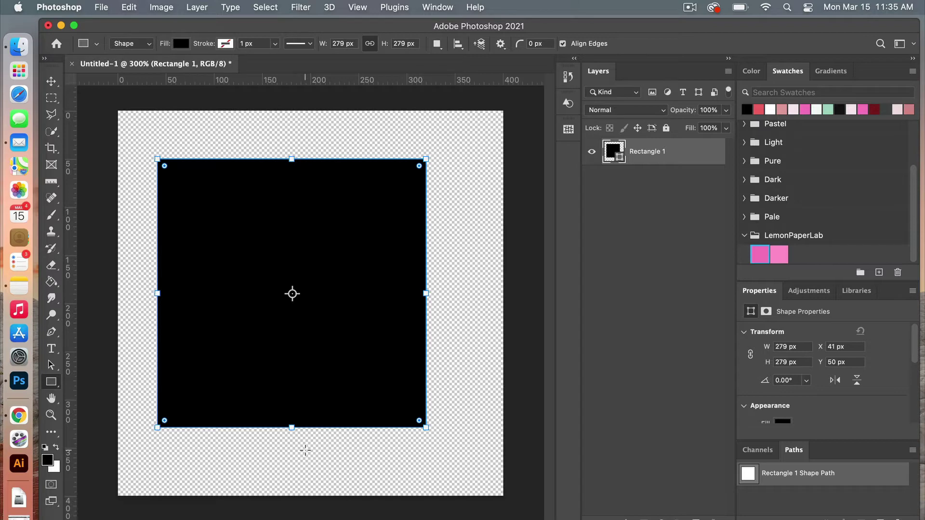
Rotate the black square 45 degrees to form a diamond
key(v)
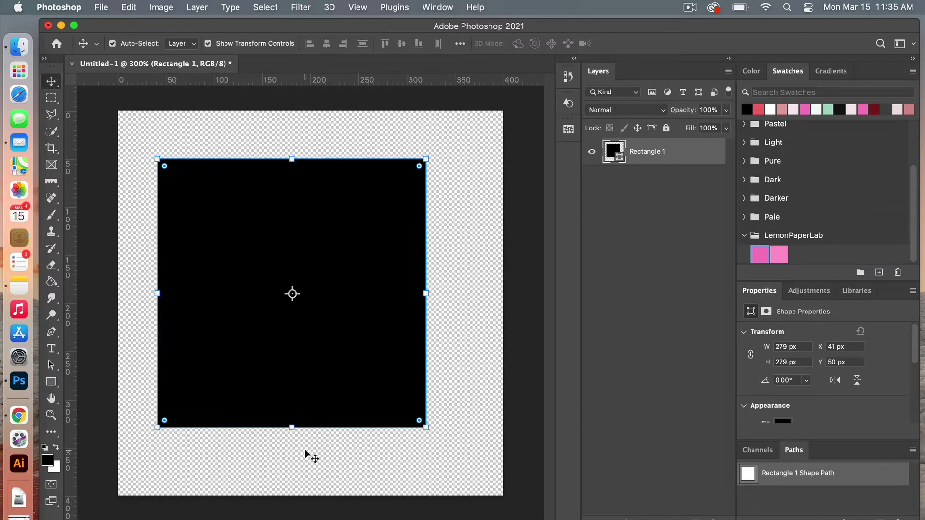
drag(291, 437, 308, 436)
click(400, 44)
text(45)
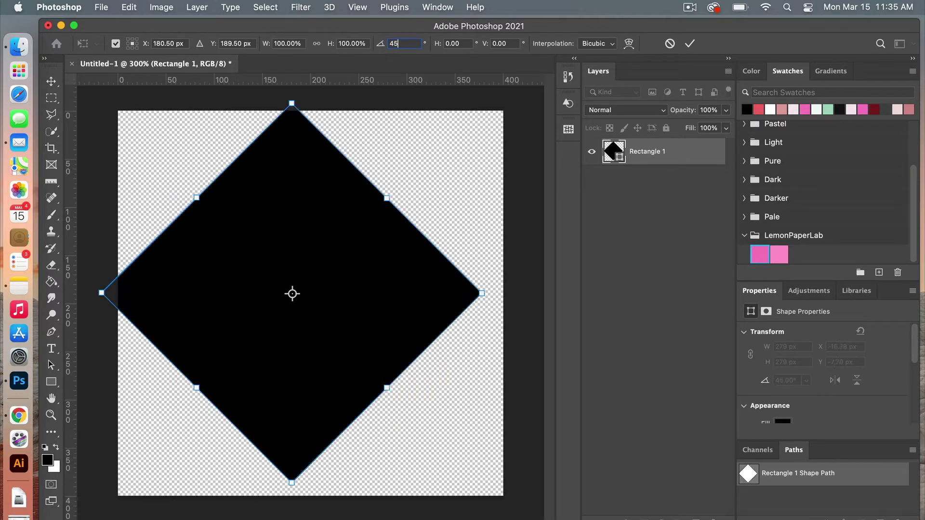
click(690, 43)
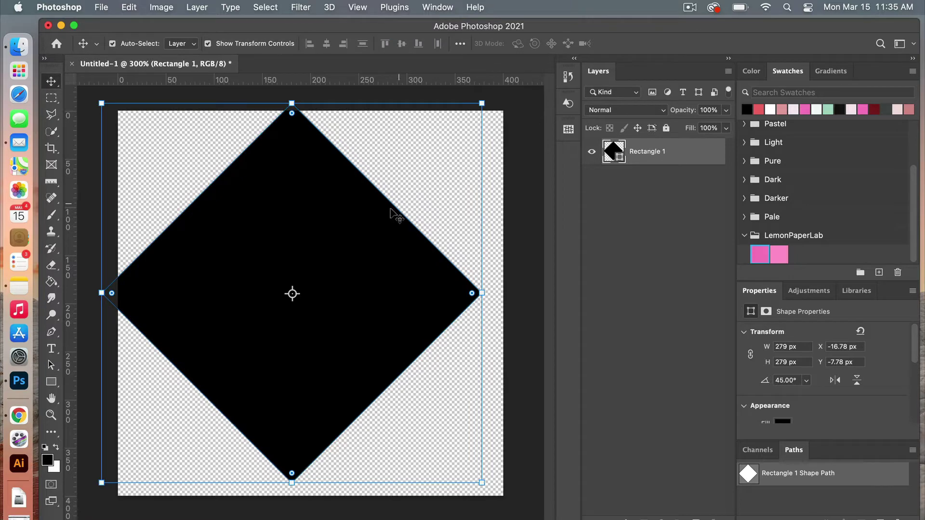
Move the diamond against the canvas's left edge and scale it proportionally to about 101.5% so it spans the canvas width
mouse_move(352, 222)
mouse_down()
mouse_move(376, 233)
mouse_move(368, 230)
mouse_up()
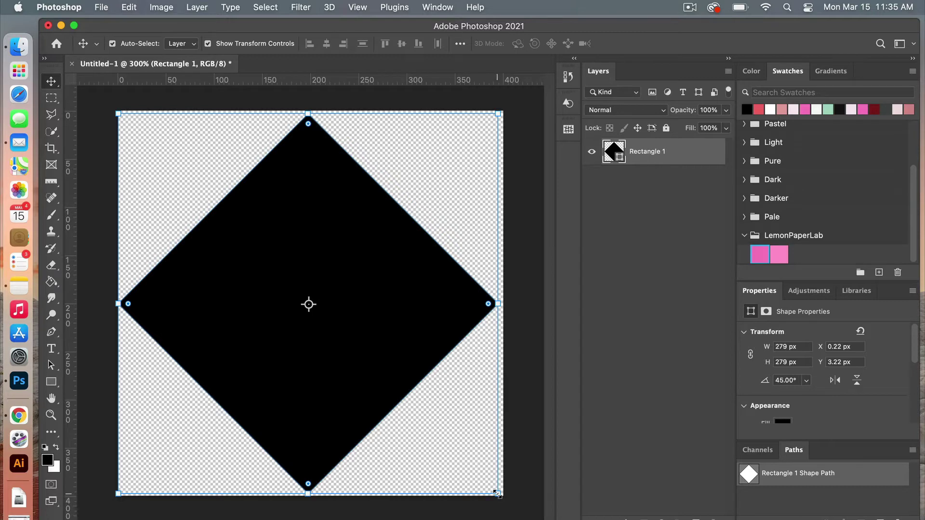
click(496, 492)
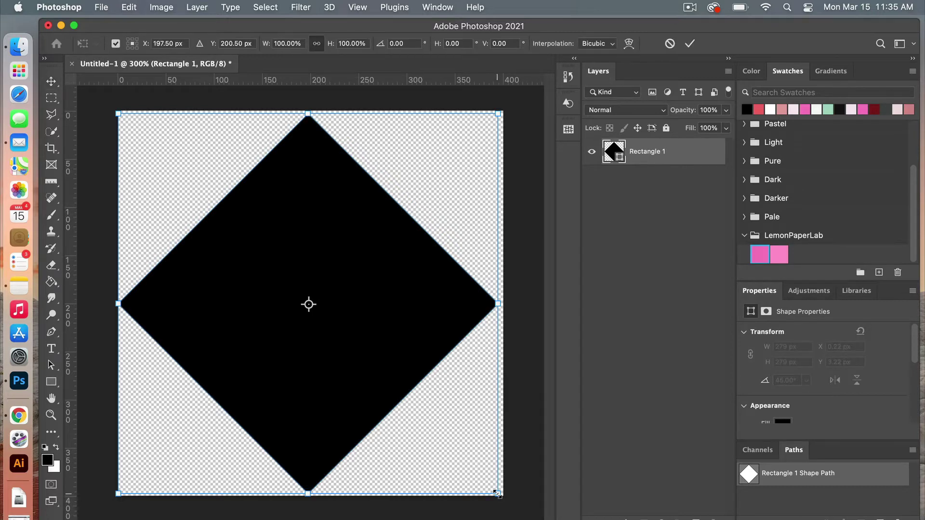
mouse_move(498, 494)
mouse_down()
mouse_move(520, 488)
mouse_move(511, 492)
mouse_up()
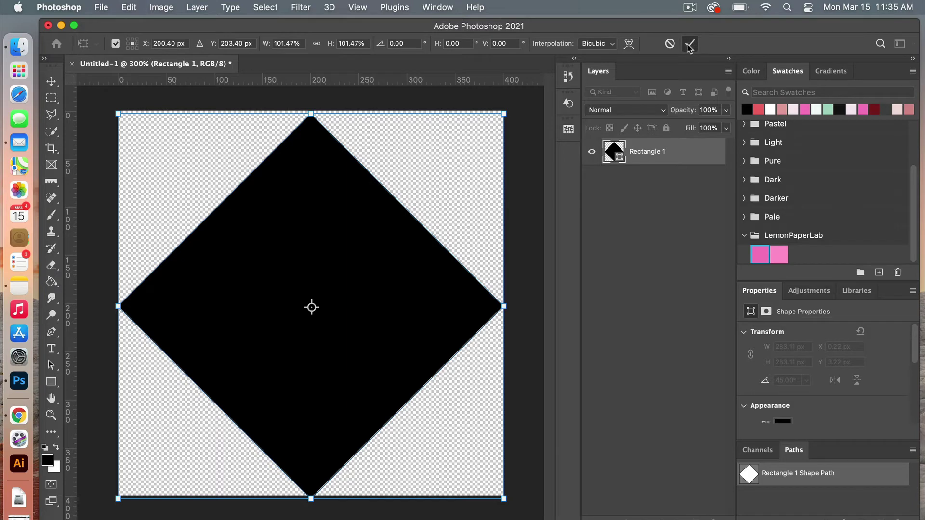
click(690, 44)
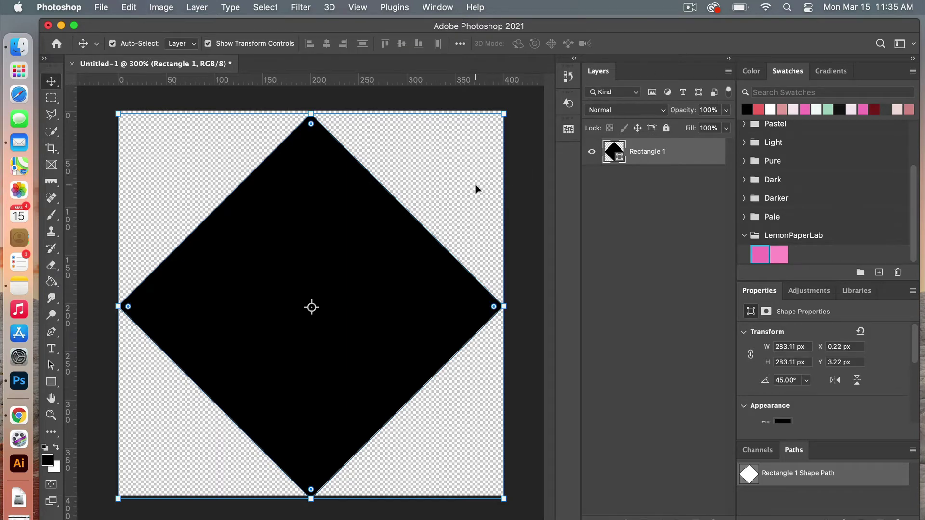
Center the diamond horizontally and vertically on the canvas, then clear the selection
key(m)
key(super+a)
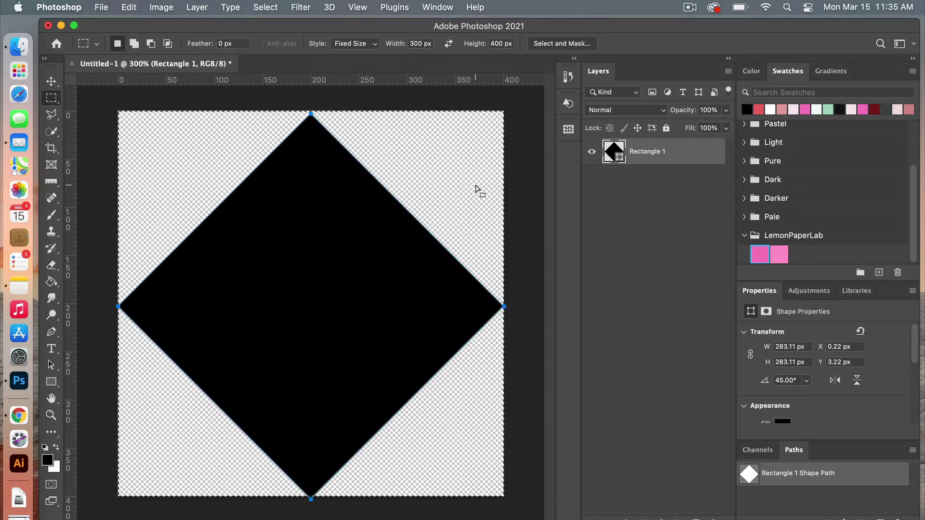
key(v)
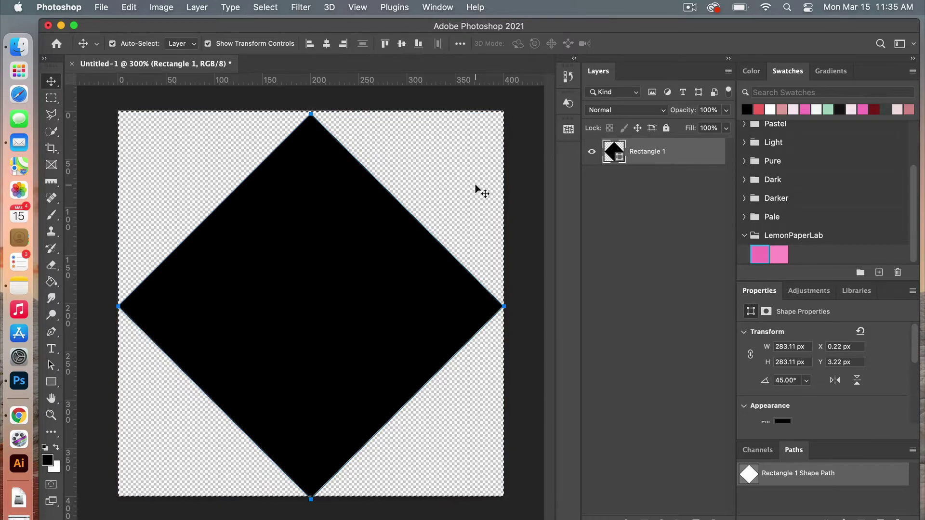
click(328, 44)
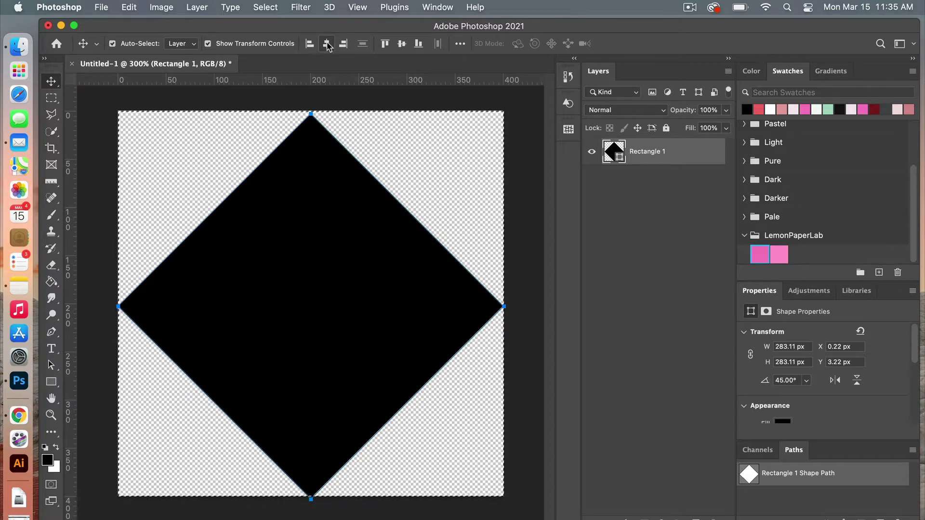
click(402, 44)
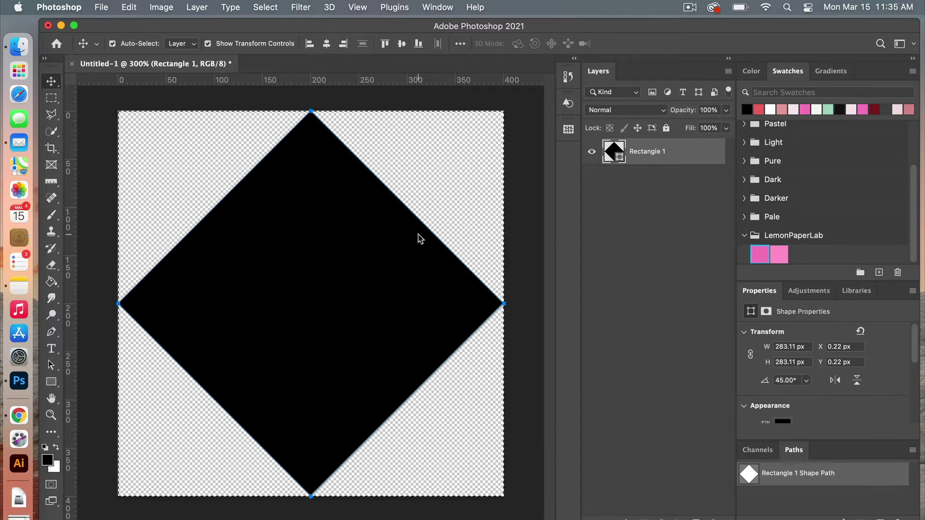
key(super)
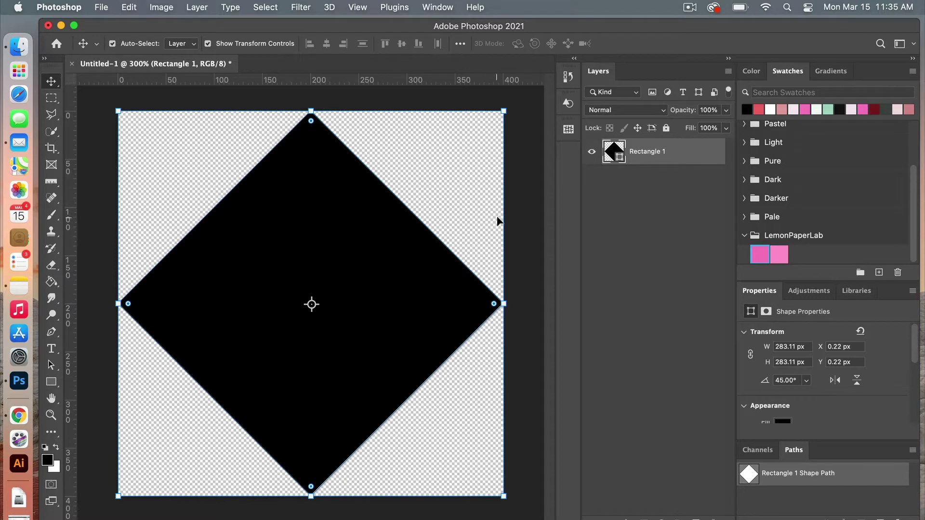
click(523, 210)
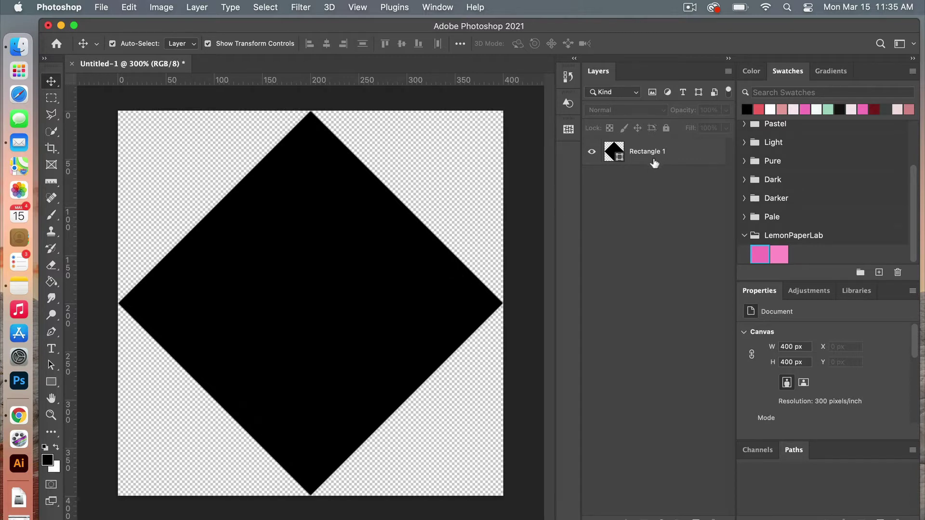
On a new layer with the diamond hidden, draw a 45-degree line about 581 px long from the canvas's lower-left to upper-right corner
click(695, 517)
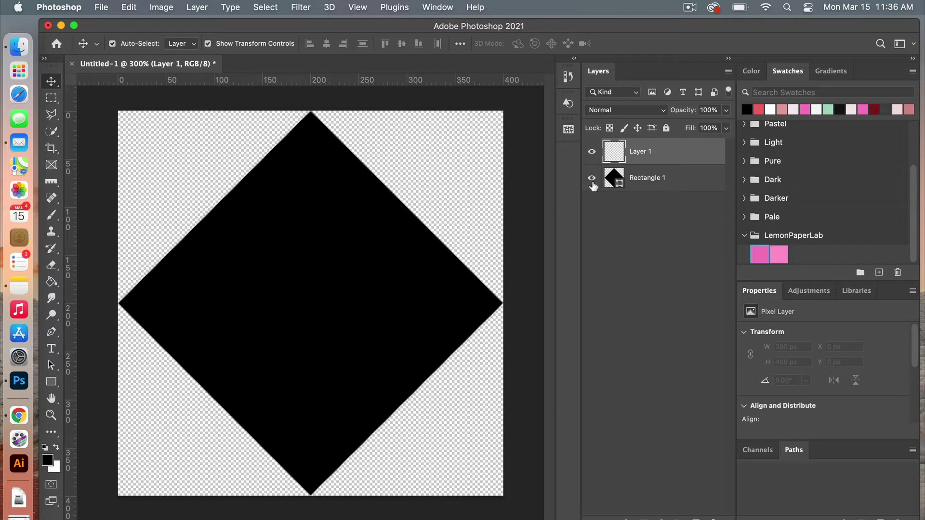
click(592, 179)
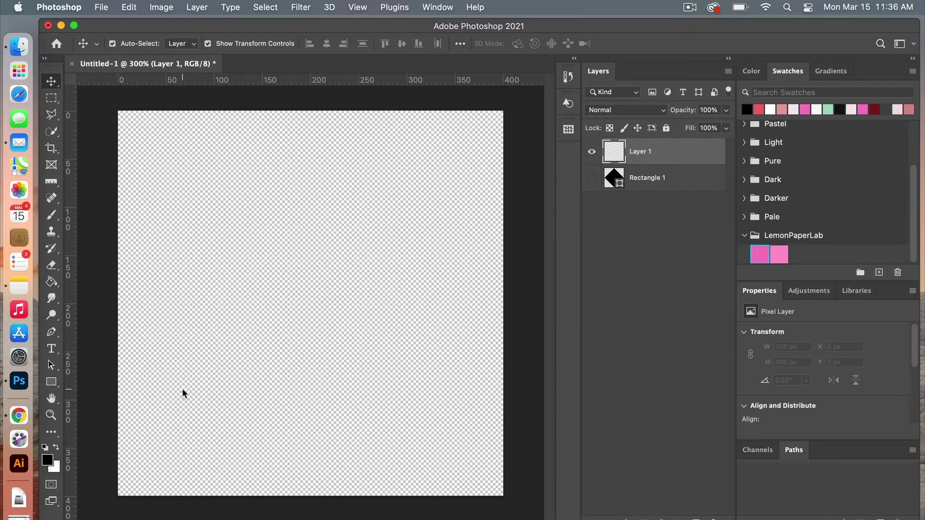
click(50, 383)
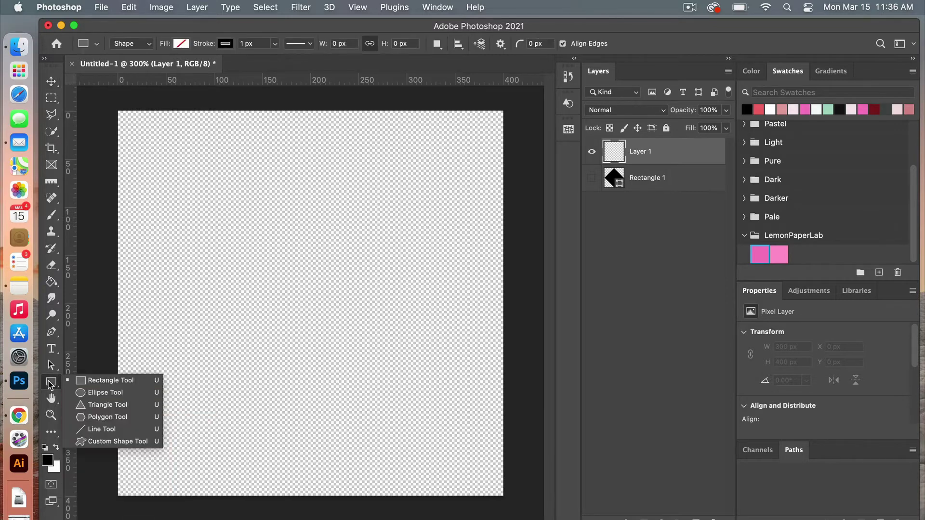
click(105, 429)
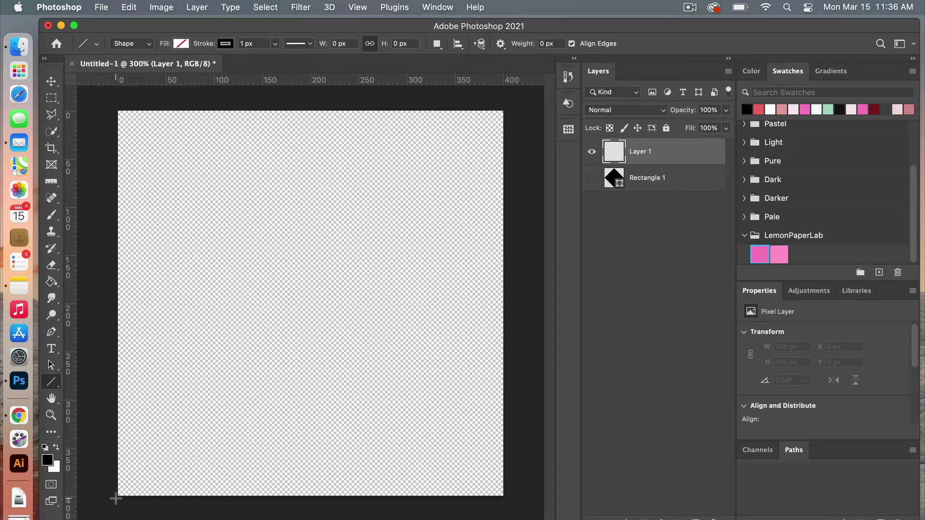
drag(116, 498, 511, 104)
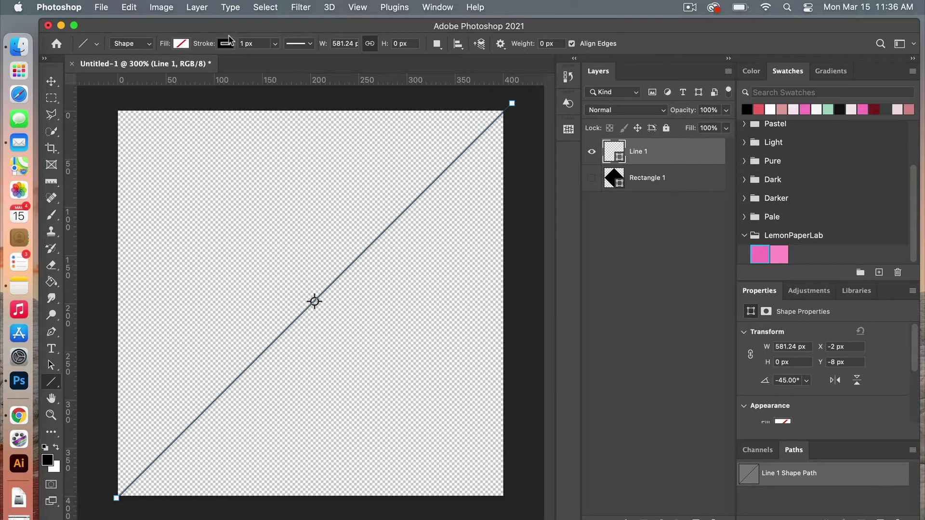
Set the diagonal line's stroke width to 10 px
click(251, 44)
text(10)
key(Return)
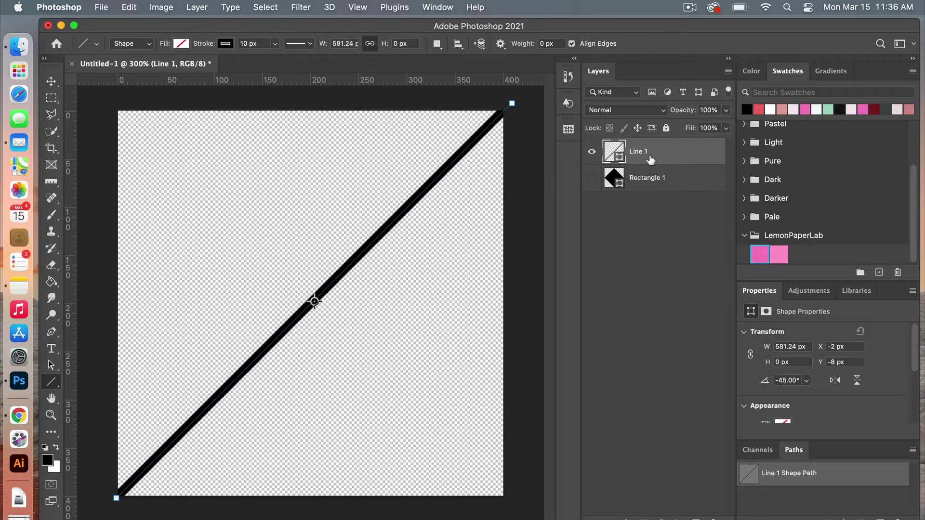
Center the diagonal line horizontally and vertically on the canvas, then clear the selection
key(m)
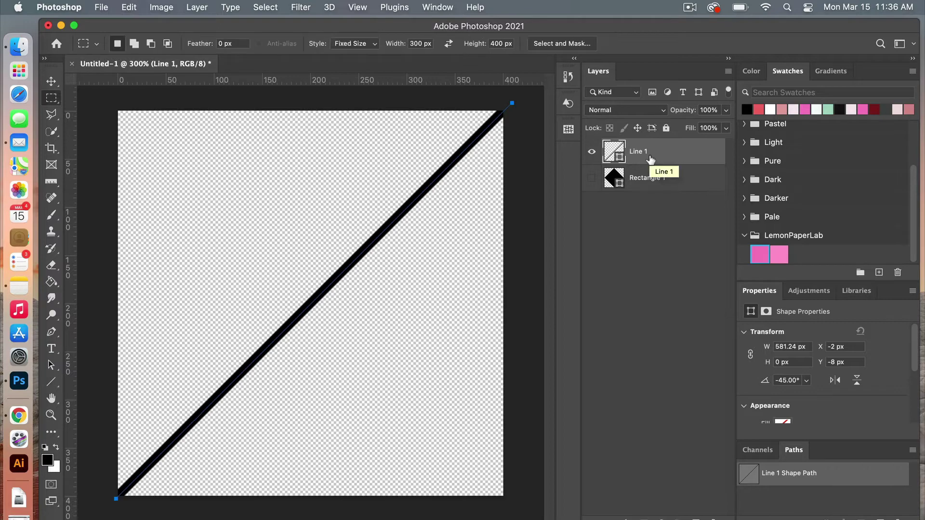
key(super+a)
key(v)
click(326, 43)
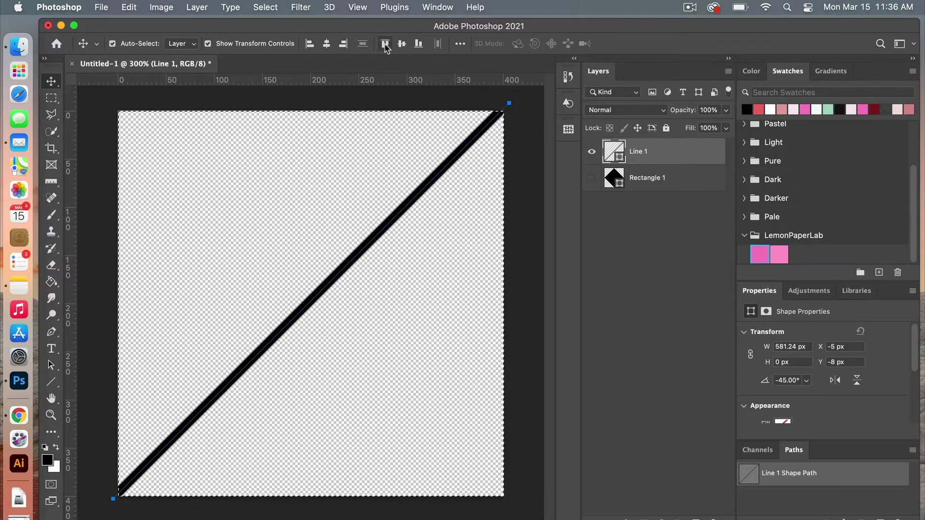
click(401, 44)
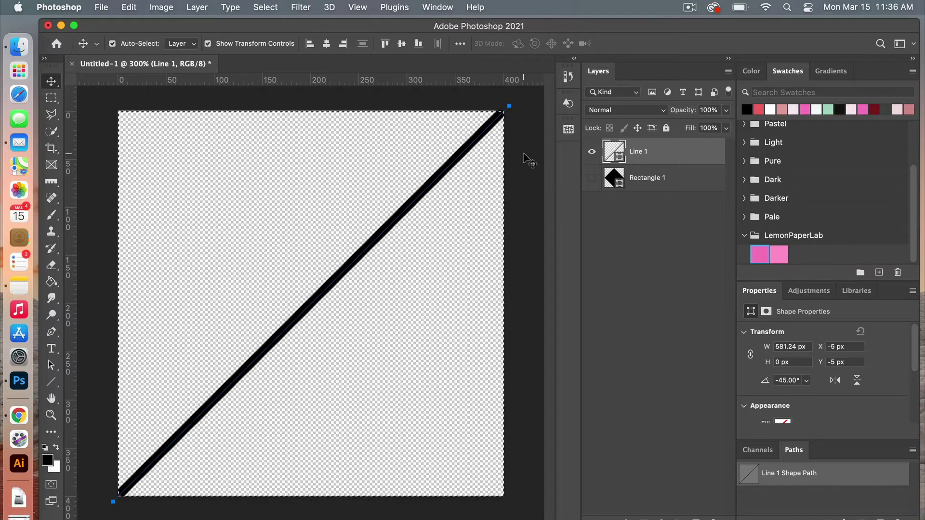
key(super+d)
super+click(532, 140)
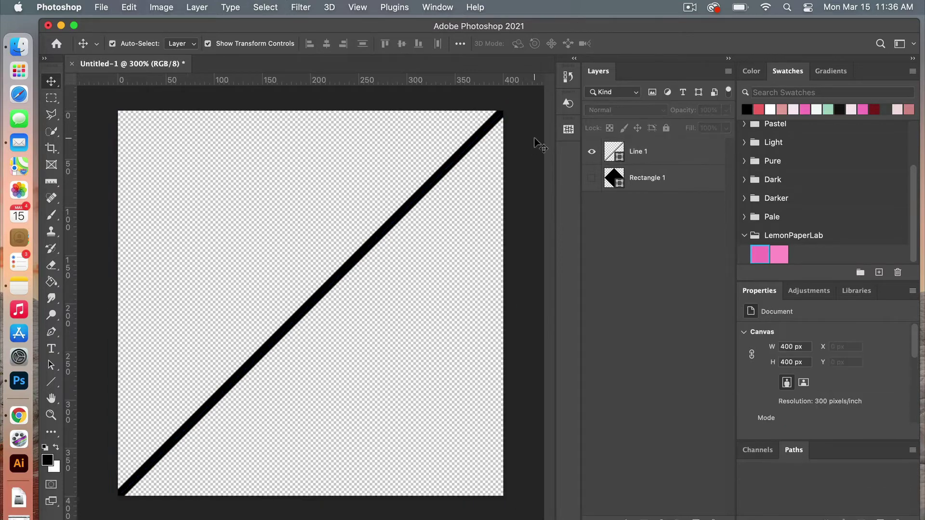
Duplicate the diagonal line layer and flip the copy vertically so the two lines form an X
click(642, 153)
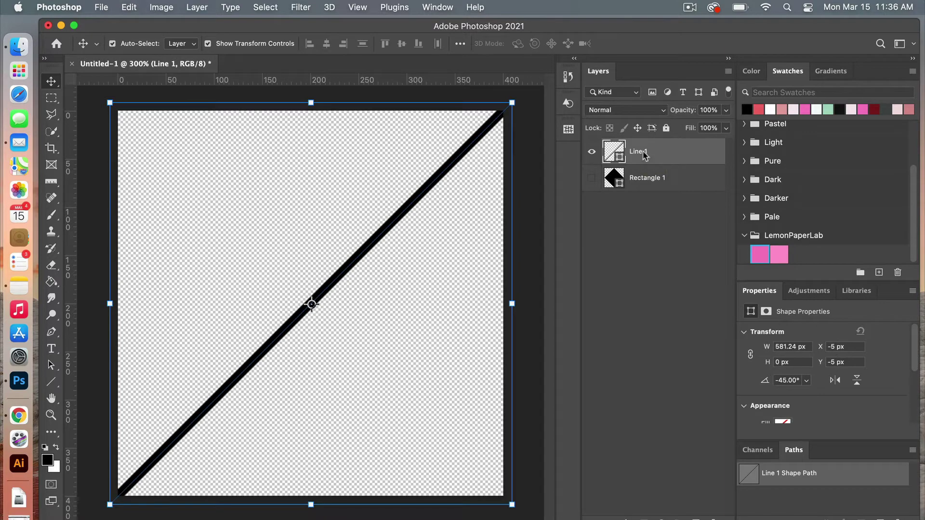
right_click(644, 155)
click(670, 220)
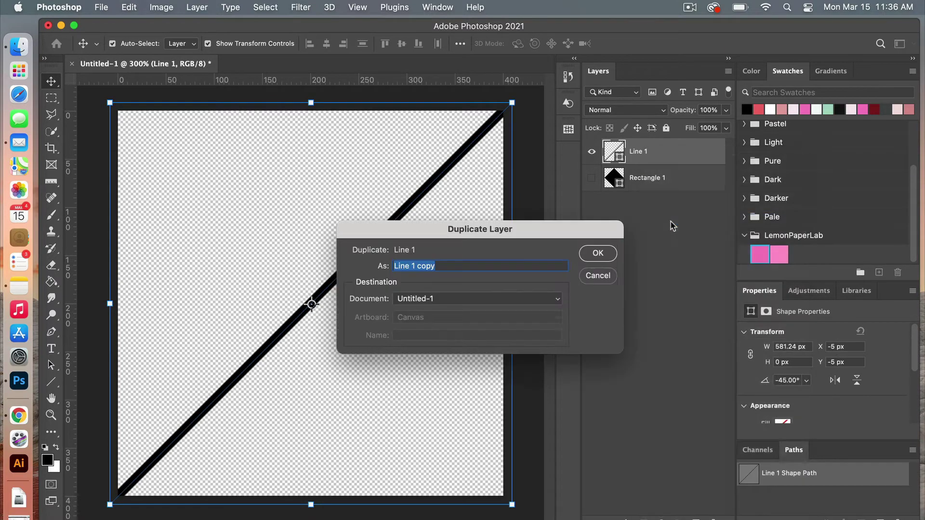
click(594, 254)
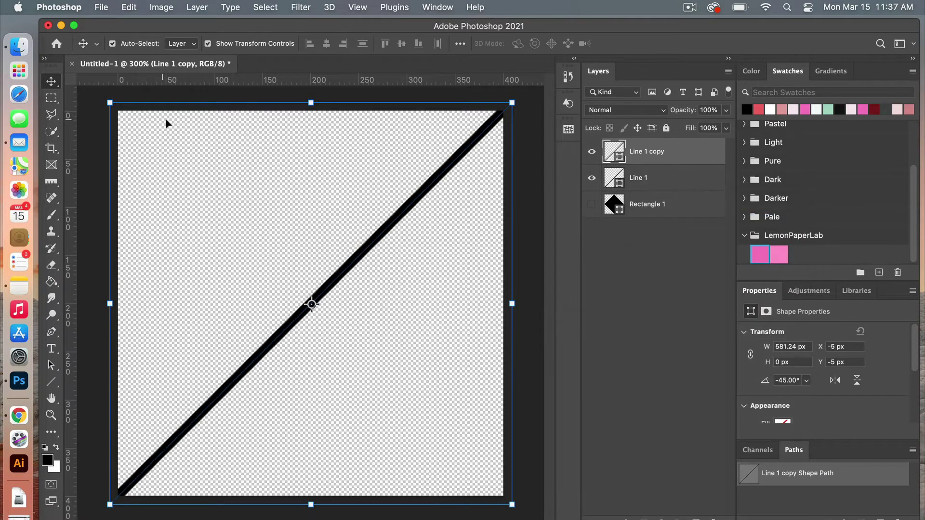
click(129, 7)
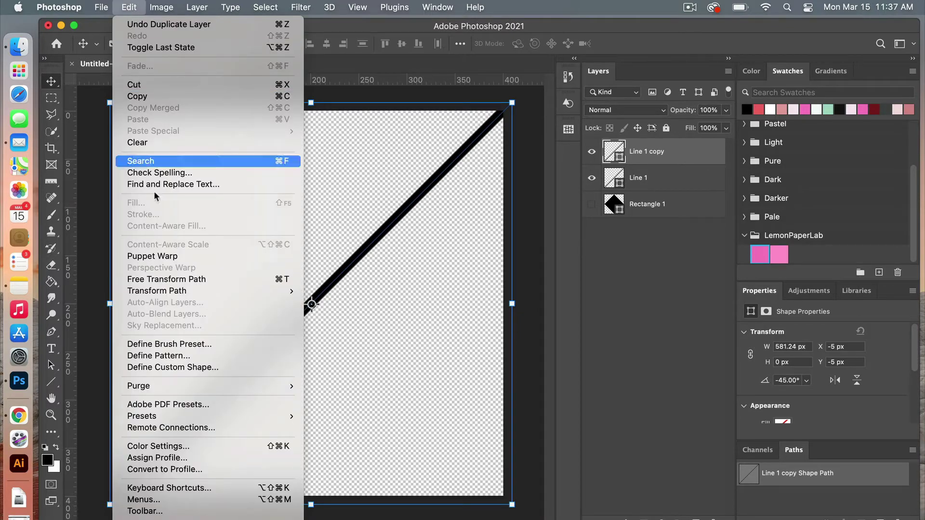
mouse_move(169, 290)
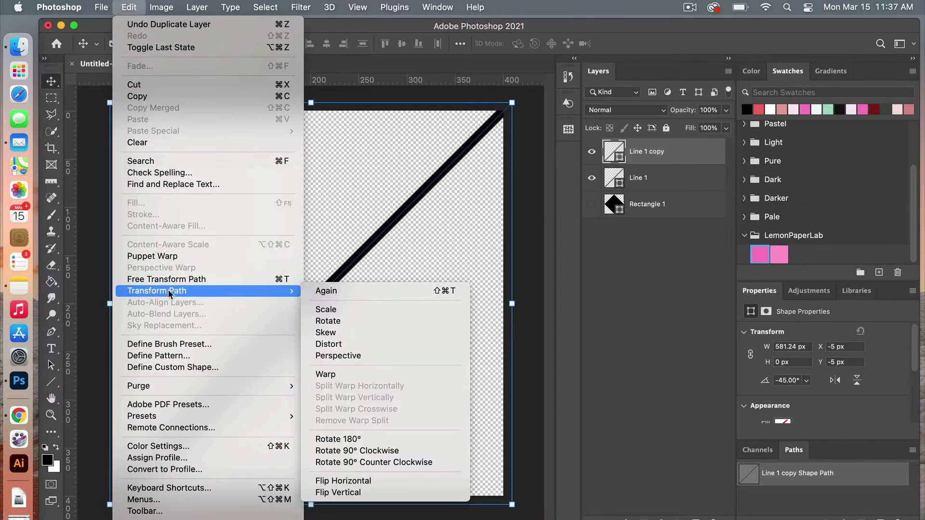
click(376, 494)
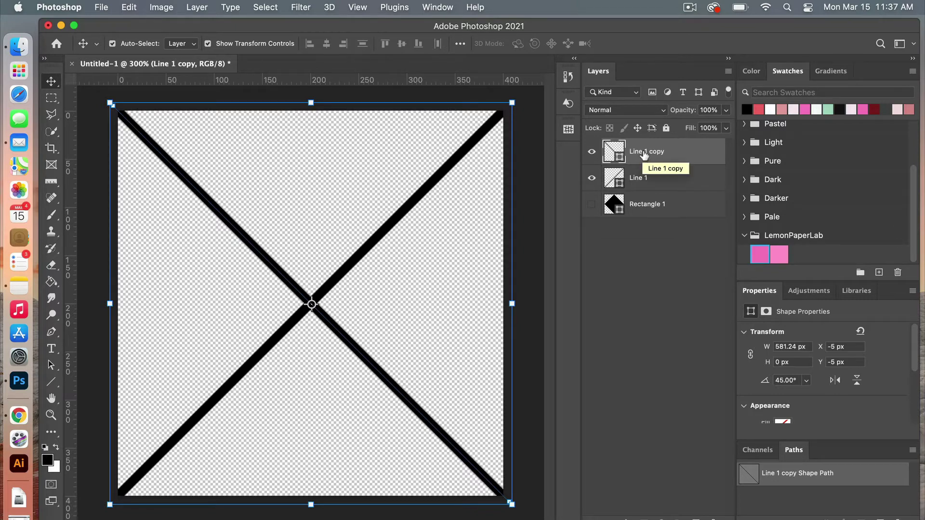
Select the whole canvas as an alignment reference for the flipped line, then clear the selection
key(m)
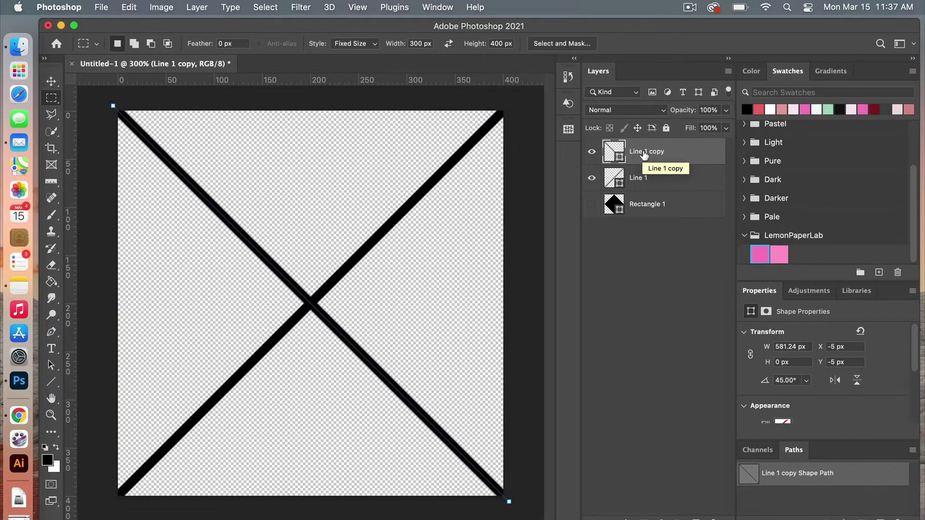
key(super+a)
key(v)
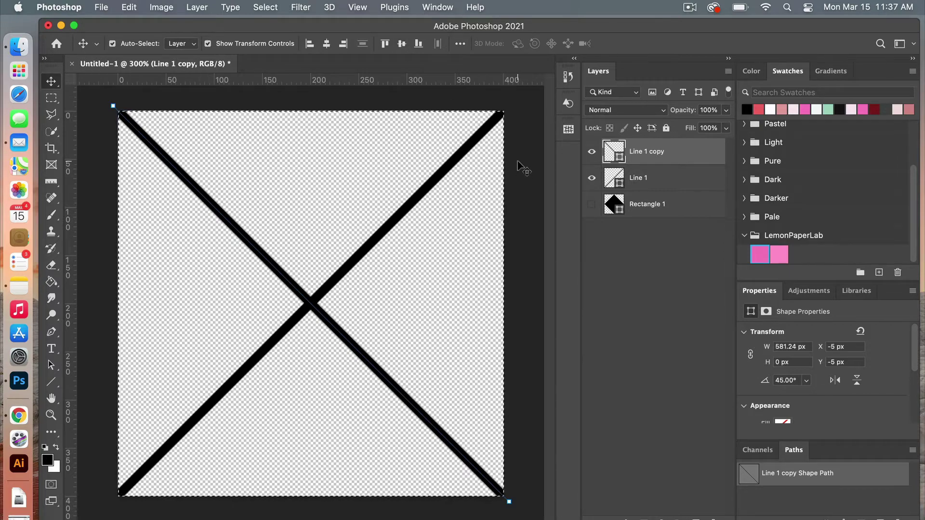
key(super+t)
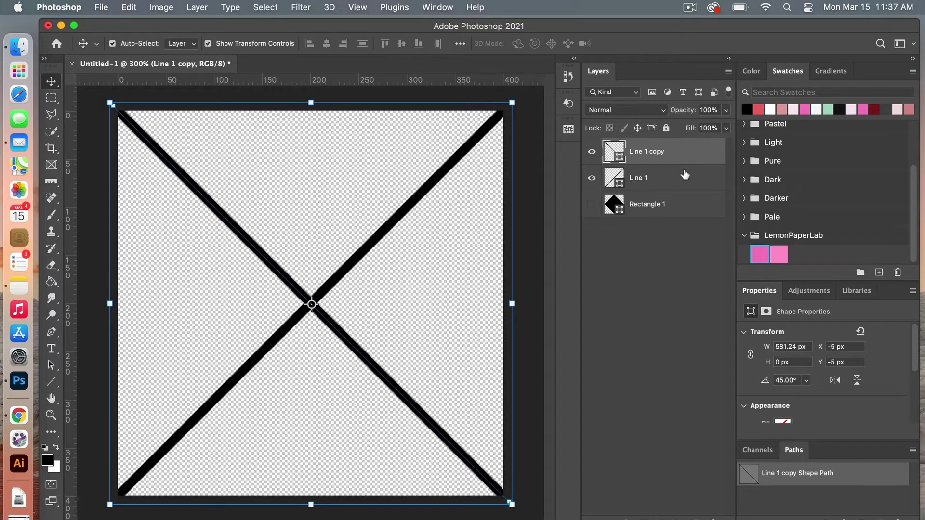
Group the two diagonal line layers together under the default group name
shift+click(673, 182)
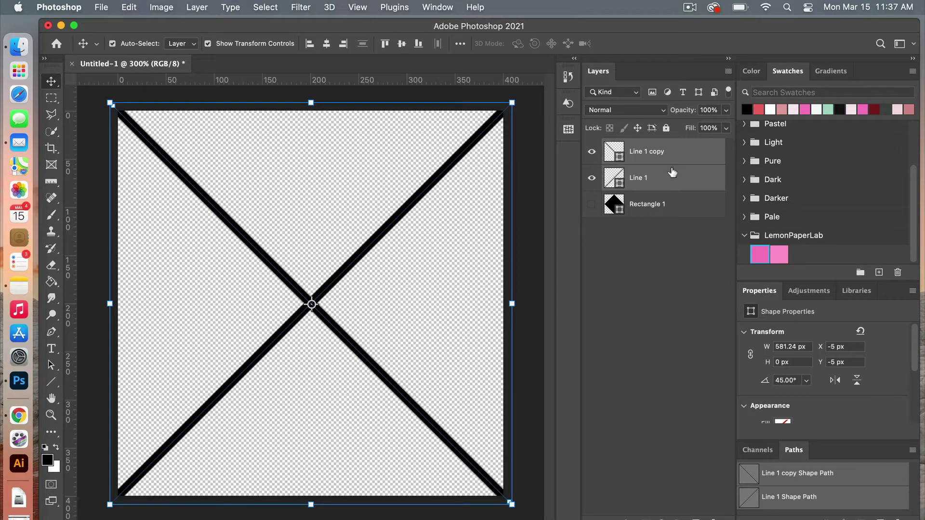
right_click(672, 172)
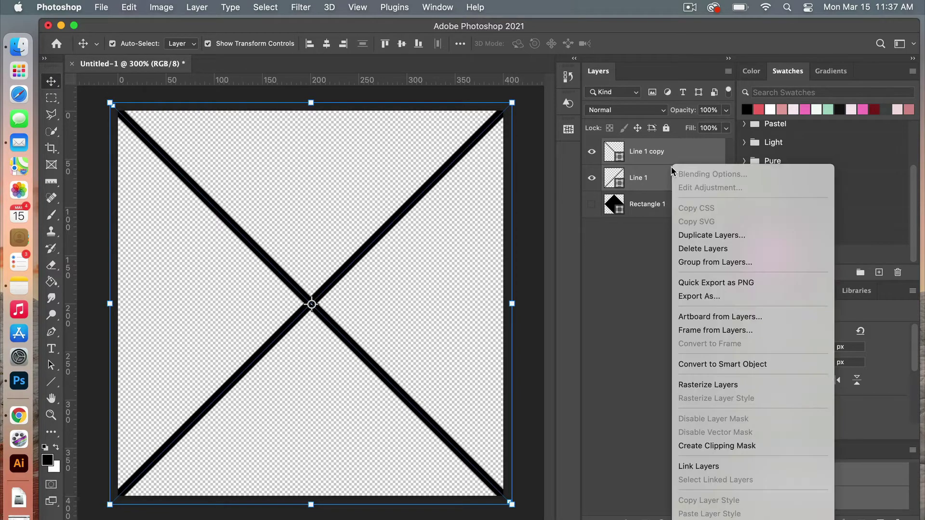
click(721, 262)
click(589, 282)
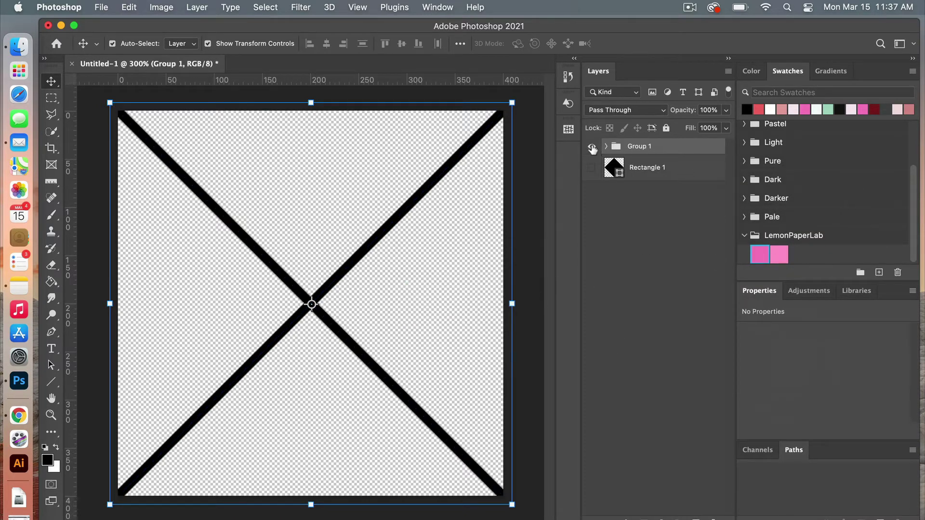
Hide the line group, show only the diamond, and define it as a pattern with the default name
click(592, 147)
click(592, 169)
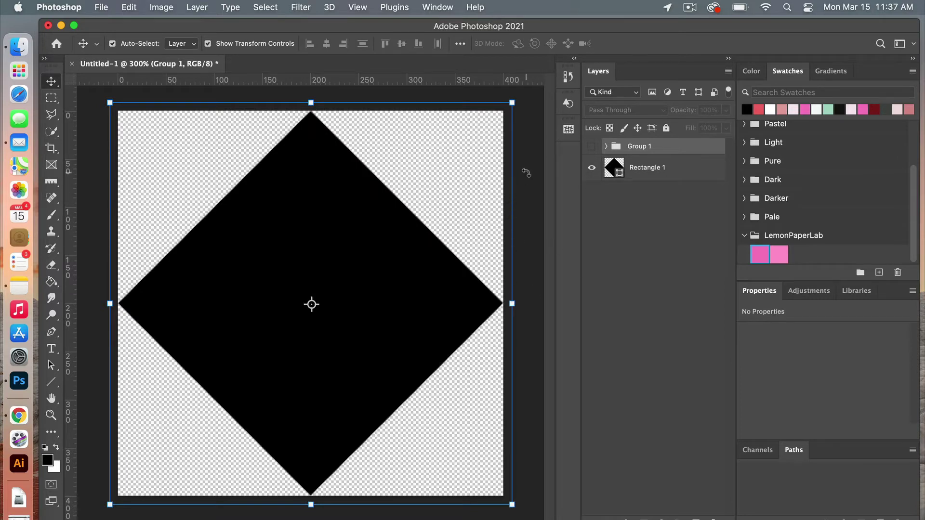
key(super+t)
key(Escape)
click(86, 107)
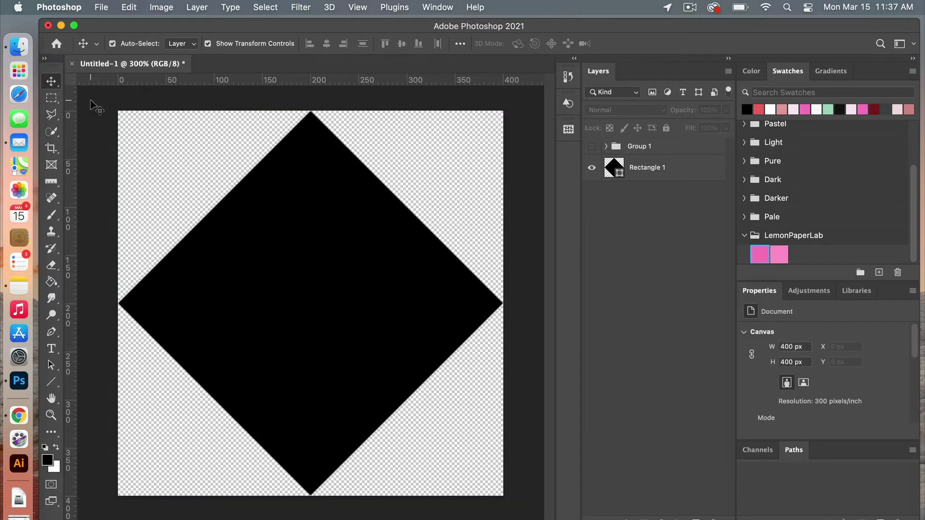
click(128, 7)
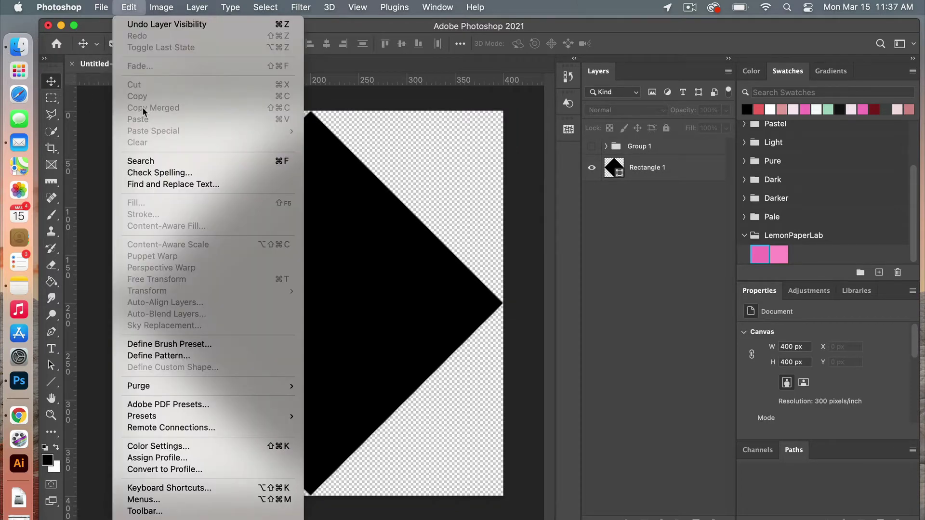
click(178, 357)
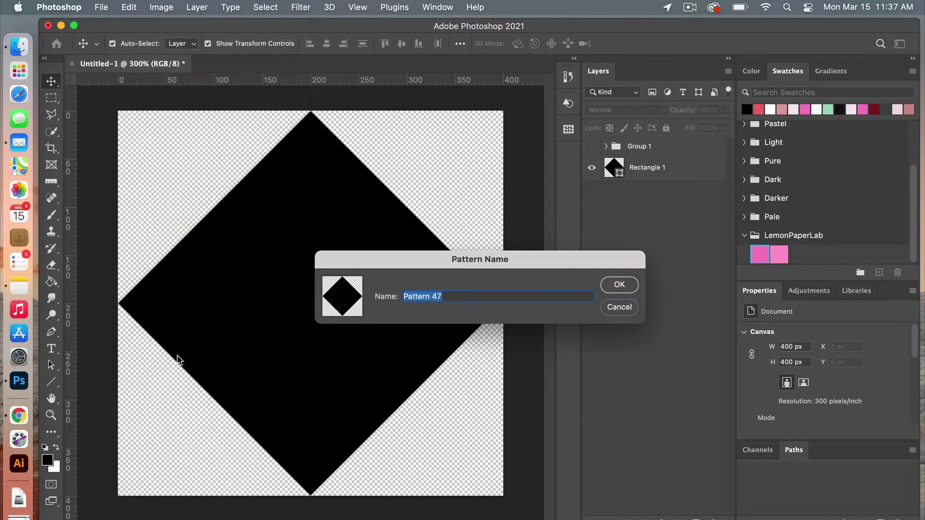
click(620, 285)
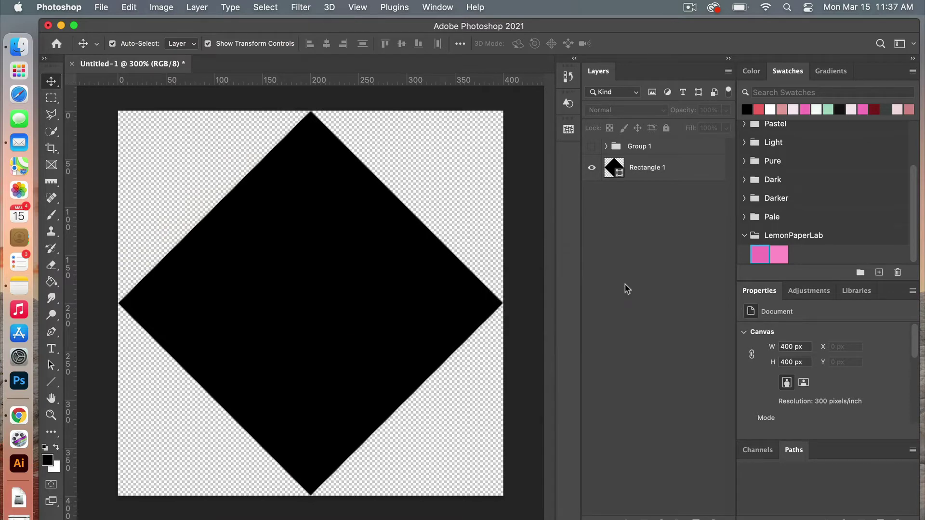
Show the line group, hide the diamond, and define the crossed lines as a second pattern with the default name
click(592, 147)
click(591, 168)
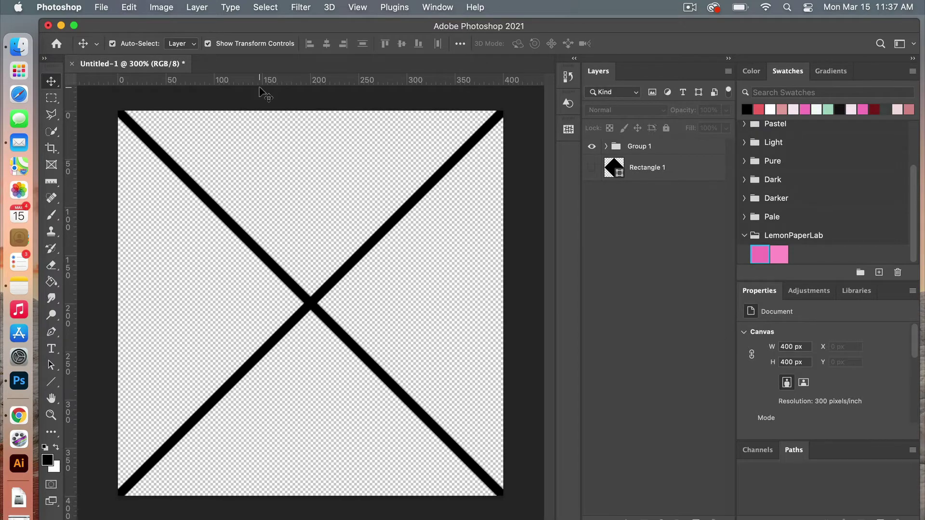
click(129, 7)
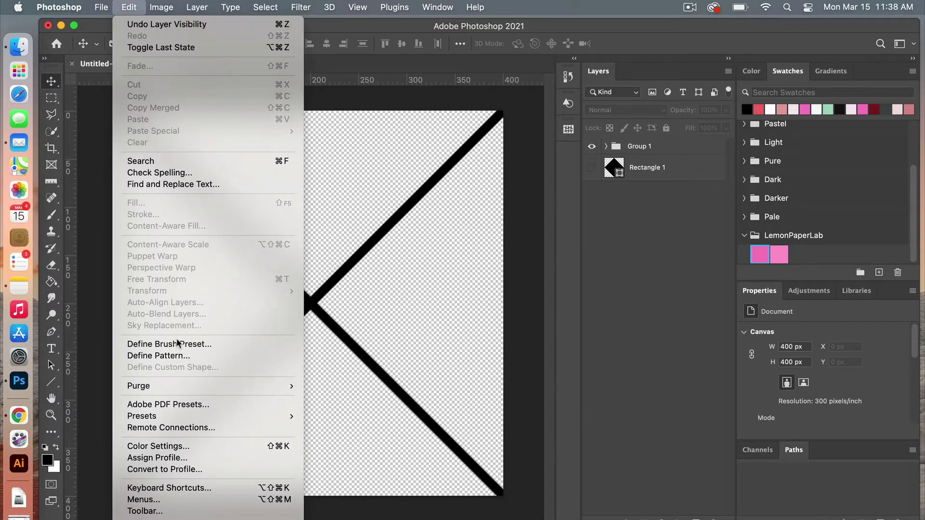
click(178, 356)
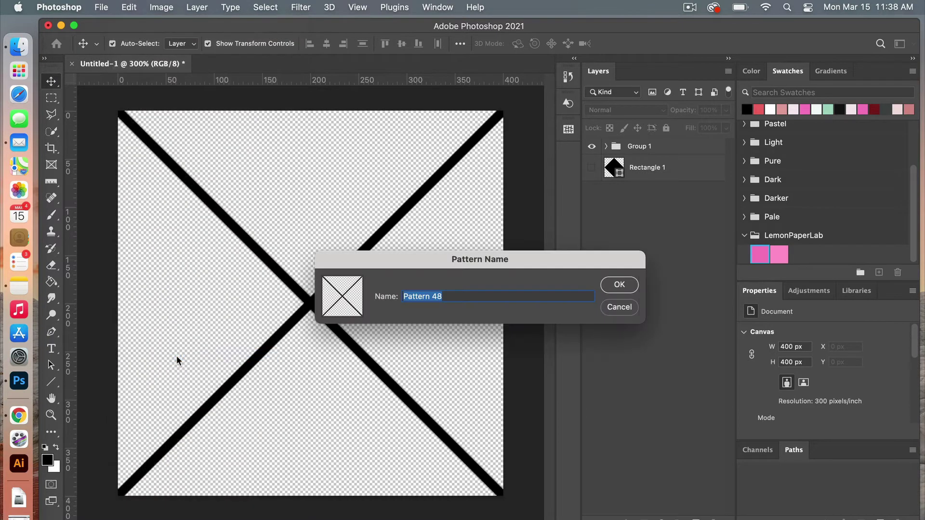
click(621, 285)
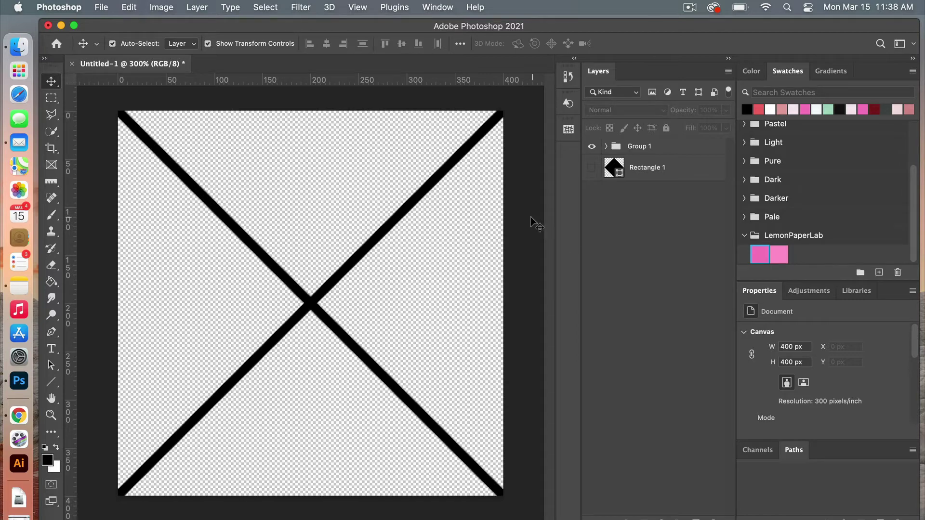
Create a new 3600 x 3600 px document at 300 pixels/inch with a white background
click(102, 7)
click(107, 24)
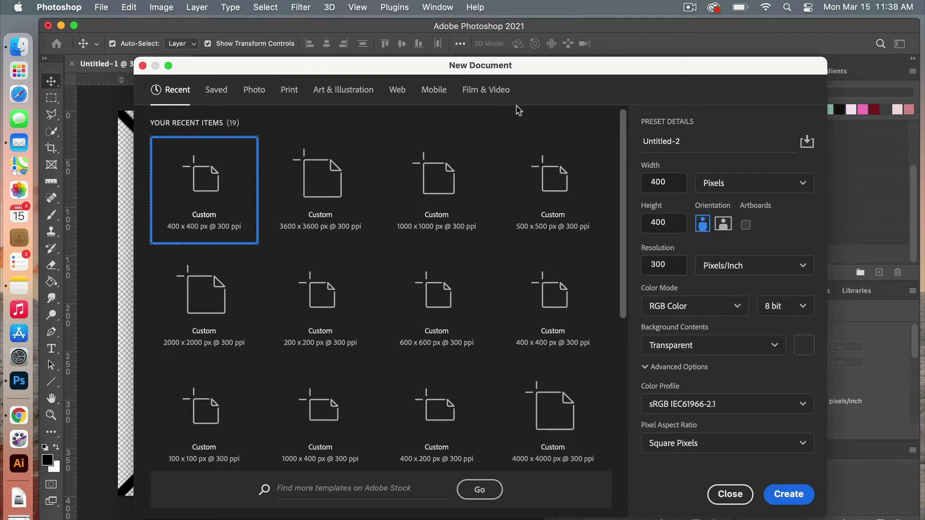
double_click(648, 180)
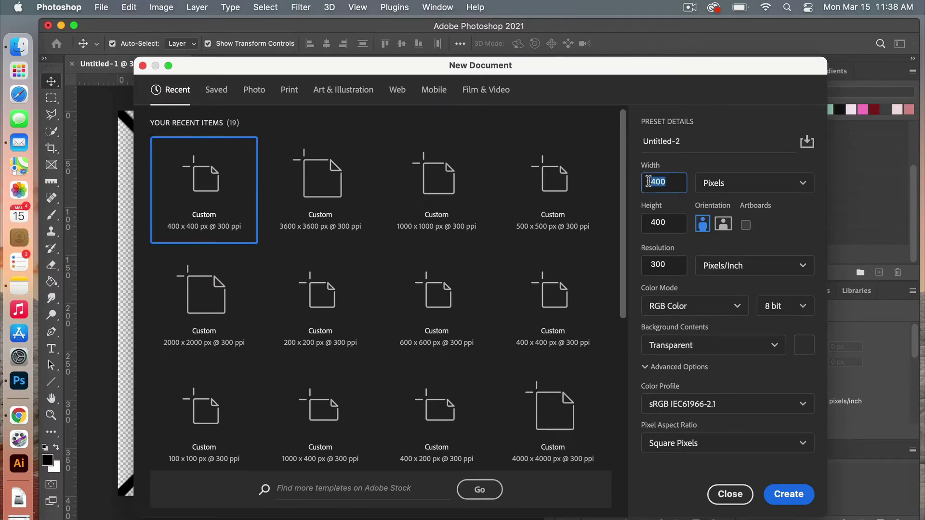
text(36)
click(665, 222)
text(36)
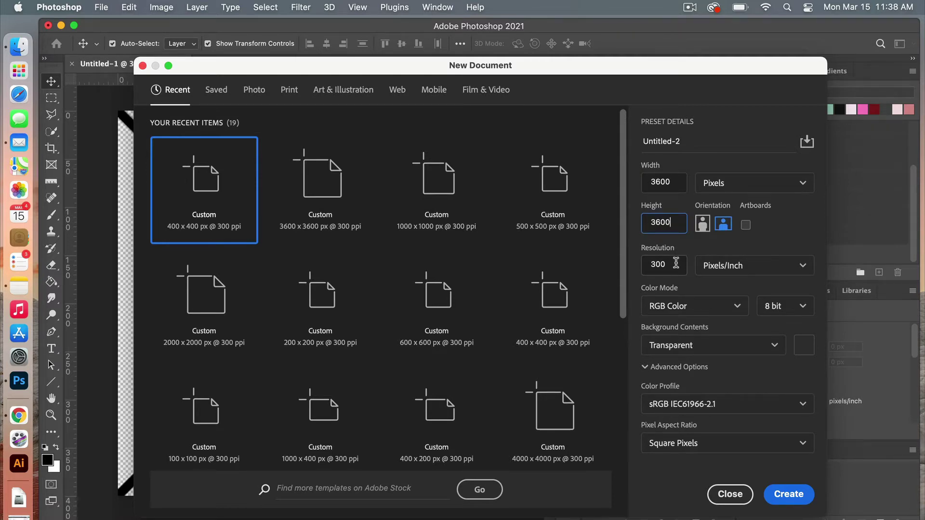
click(706, 349)
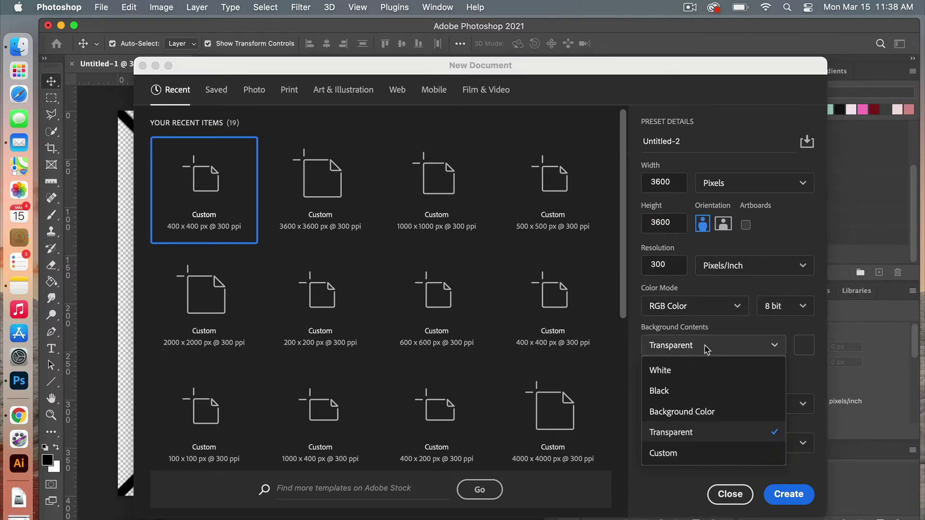
click(689, 371)
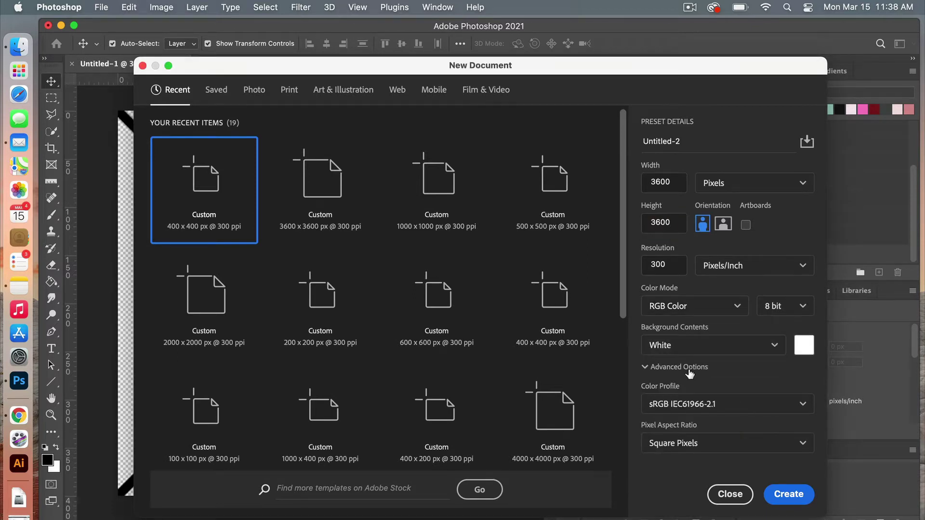
click(797, 498)
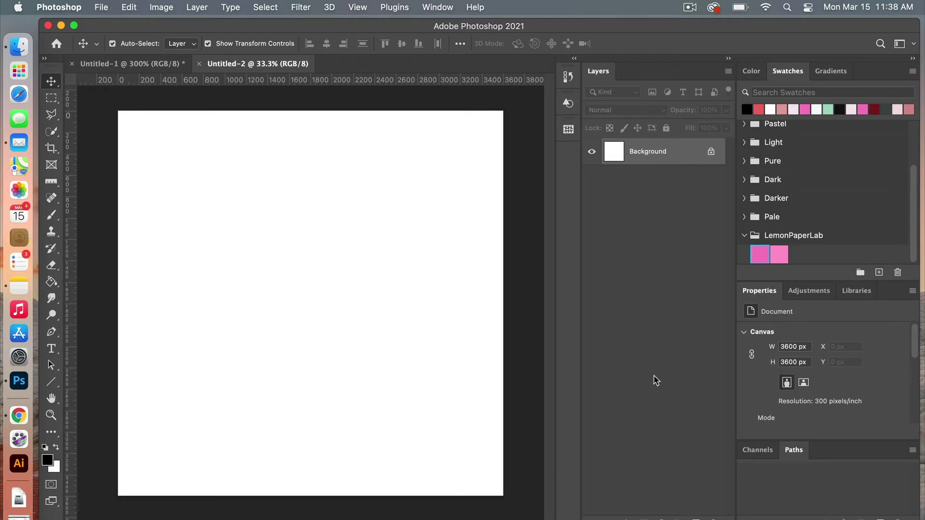
Add a pattern fill layer using the newly defined black diamond pattern at 100% scale, snapped to the origin
click(661, 517)
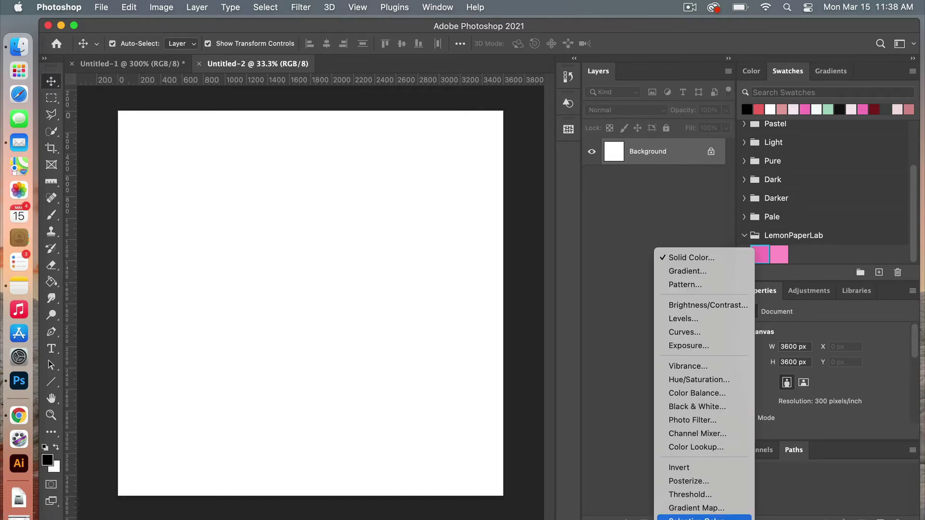
click(709, 286)
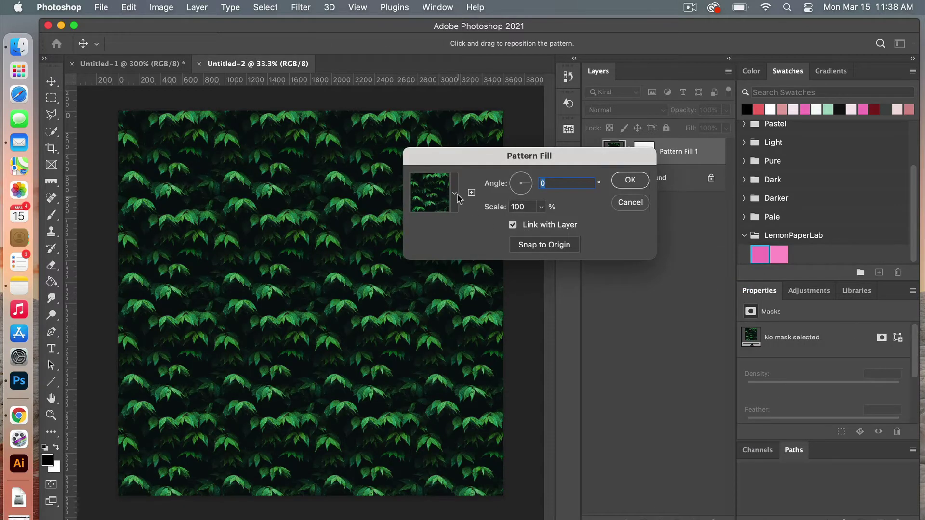
click(455, 192)
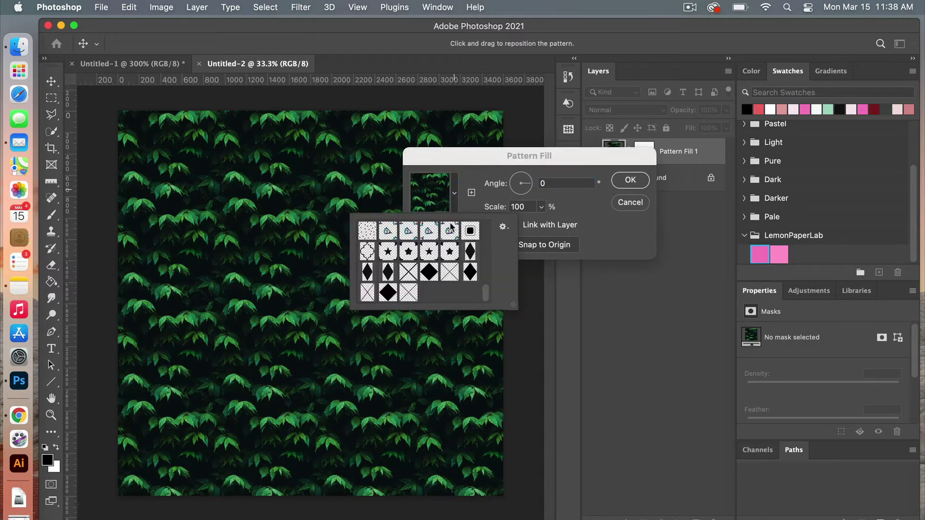
click(389, 295)
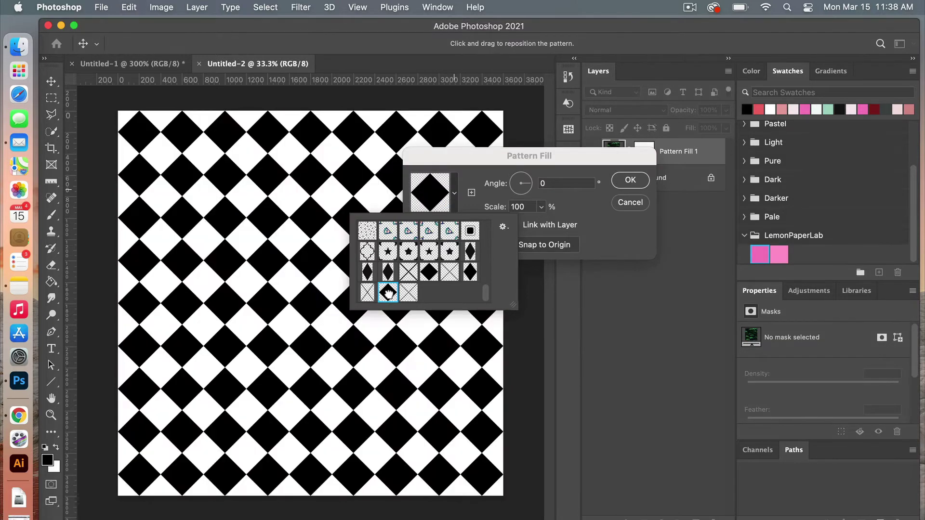
click(553, 169)
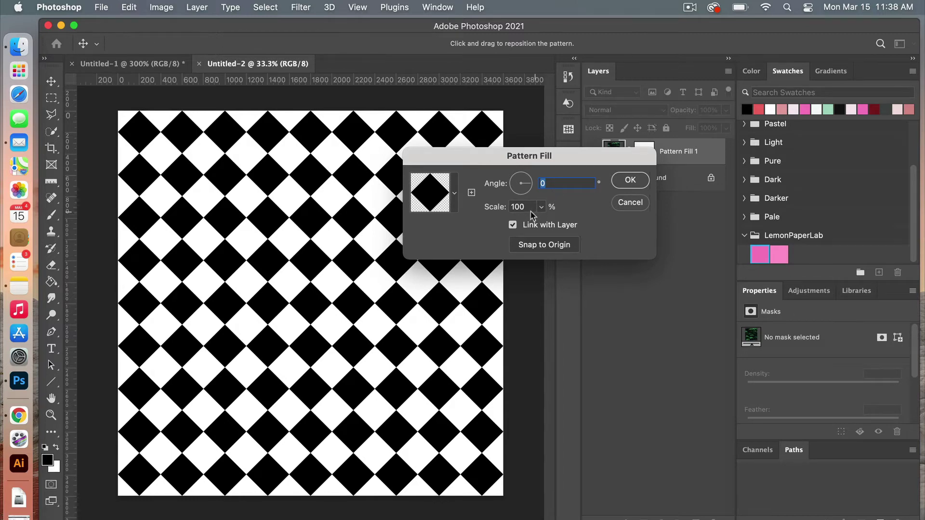
drag(341, 244, 360, 258)
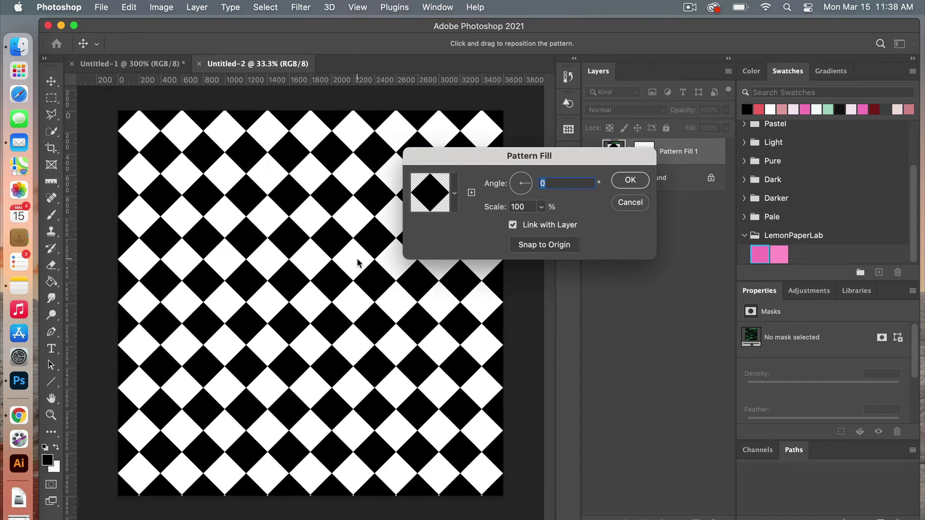
click(563, 246)
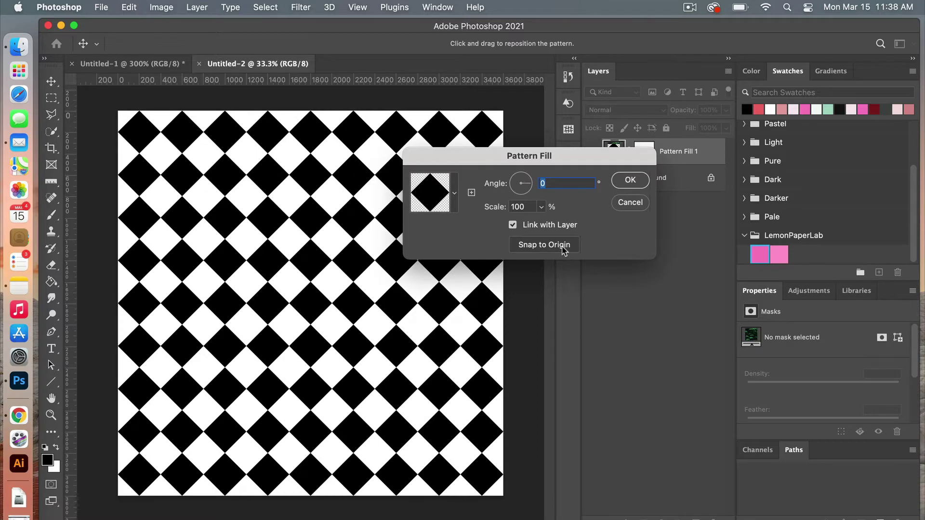
click(625, 181)
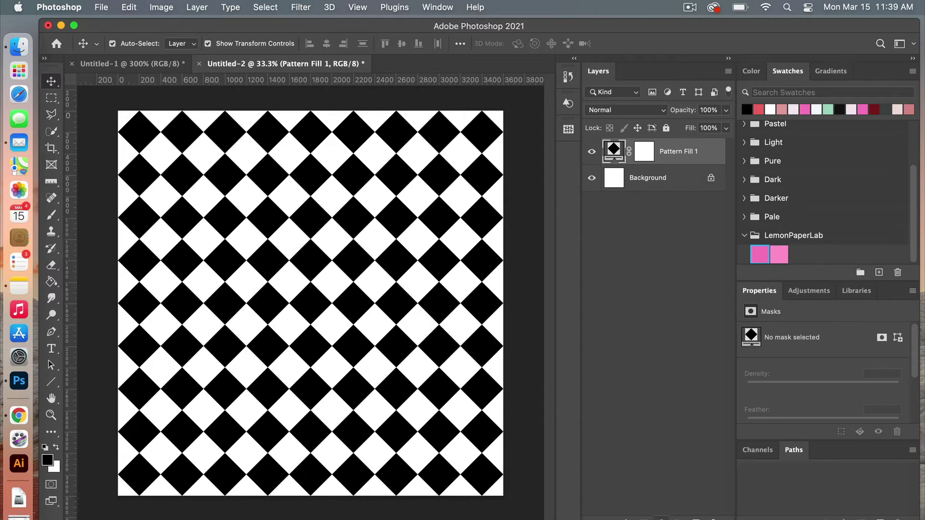
Add a dusty pink (e5a3a3) solid color fill layer above the diamond pattern fill and clip it to that pattern
click(661, 518)
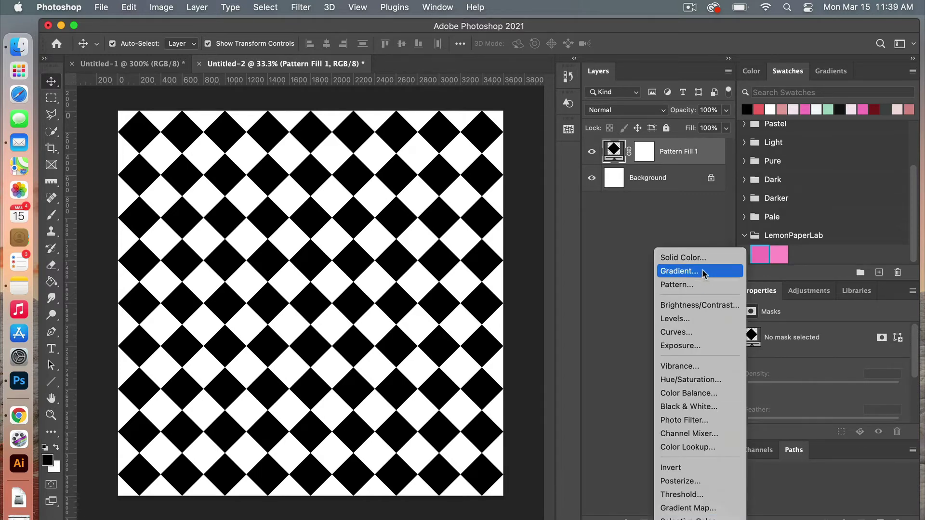
click(713, 259)
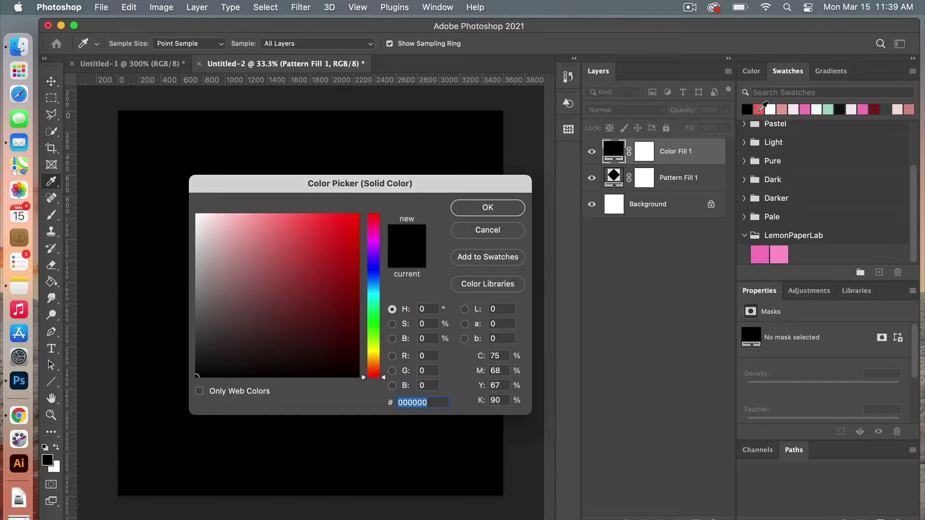
click(782, 109)
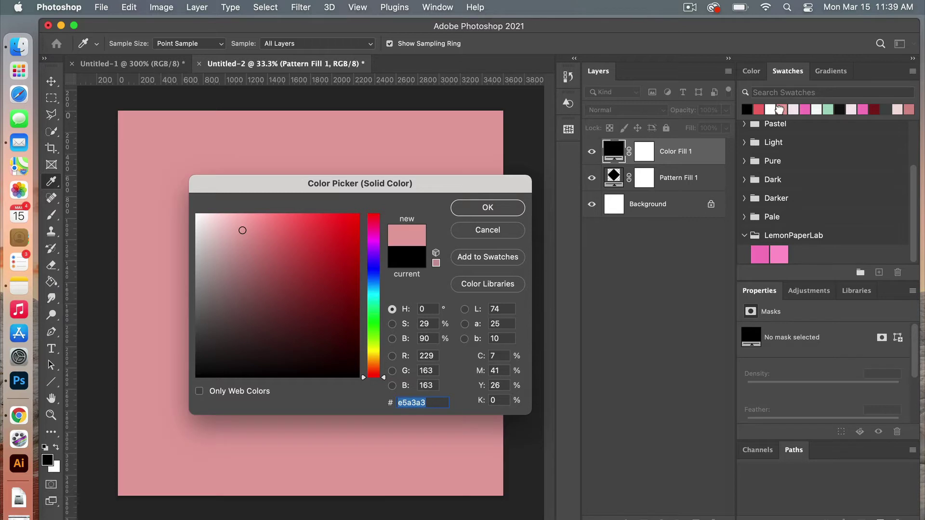
click(501, 210)
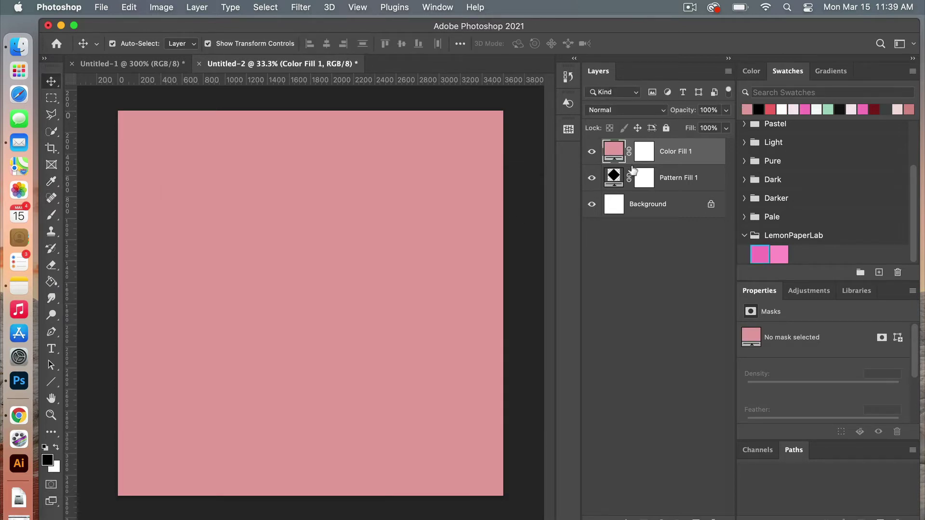
right_click(678, 152)
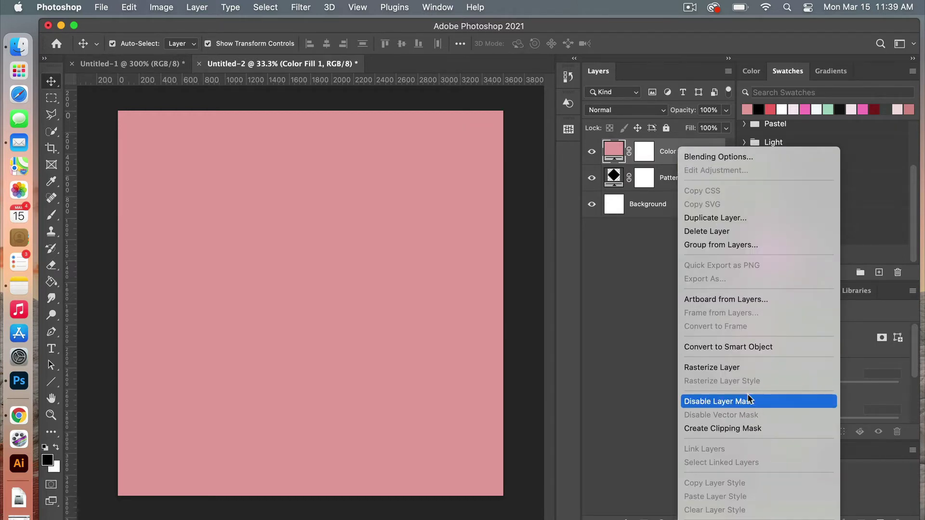
click(668, 153)
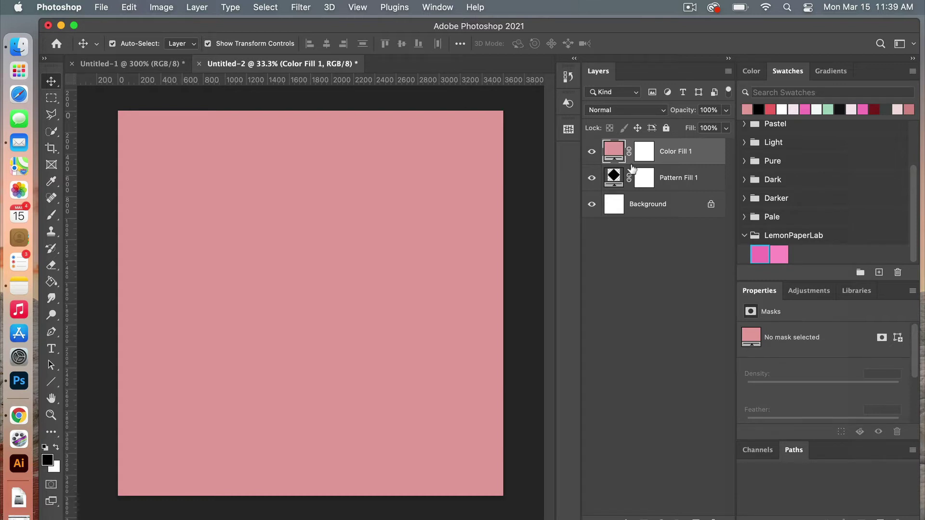
alt+click(632, 169)
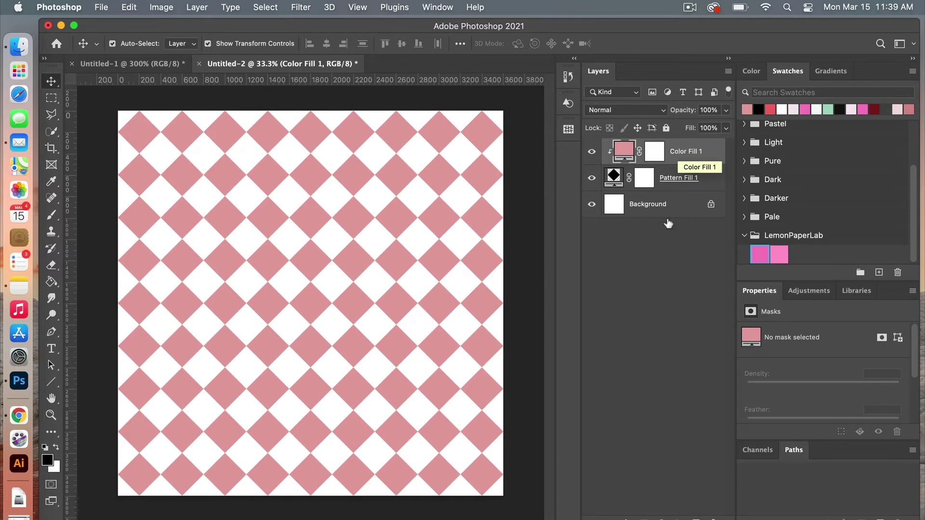
Add a pattern fill layer with the crossed-lines pattern at 100% scale and 0° angle above the pink color fill
click(661, 518)
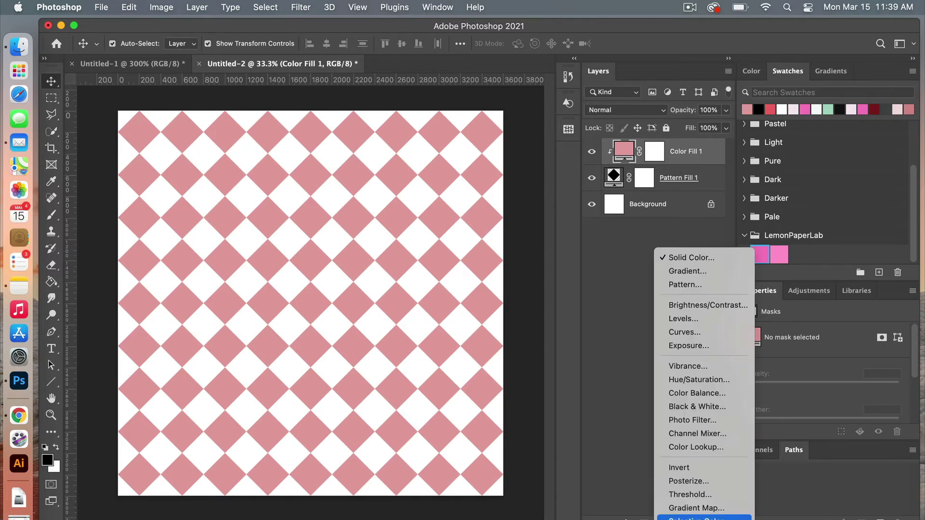
click(703, 285)
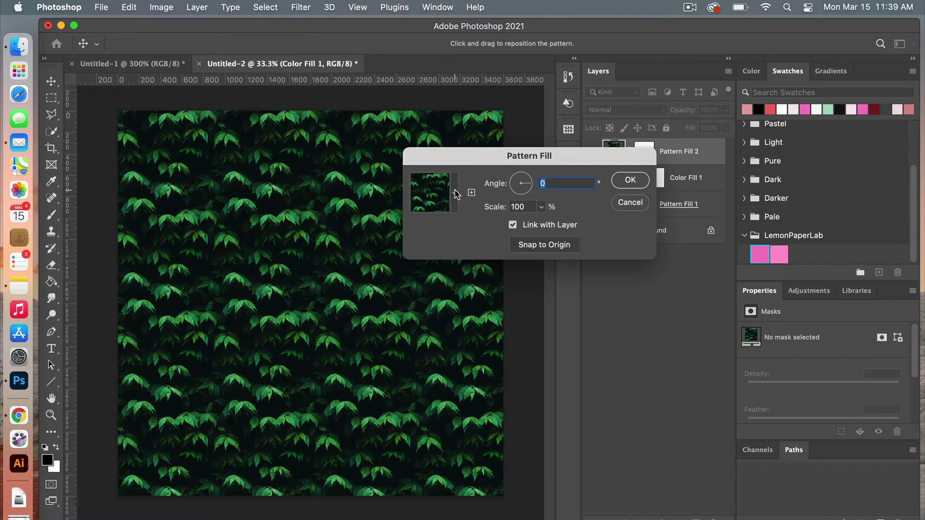
click(454, 194)
click(409, 292)
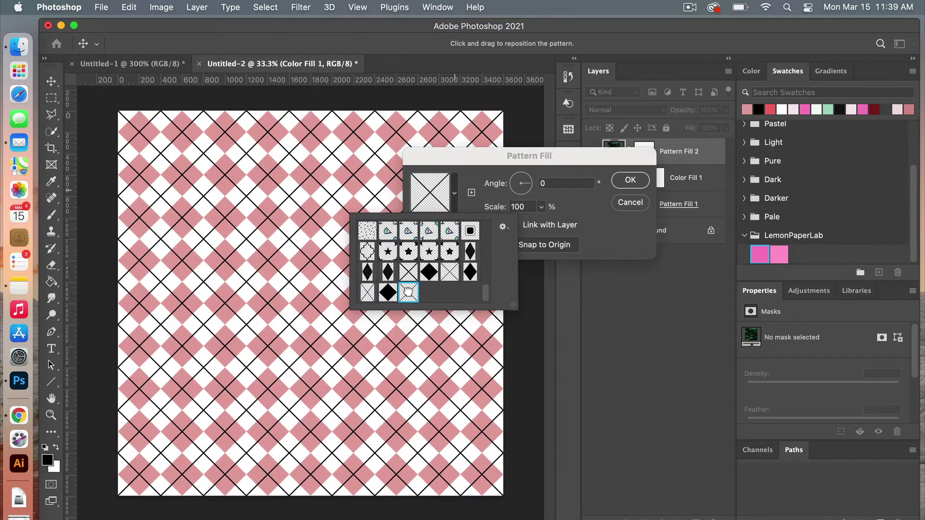
click(608, 183)
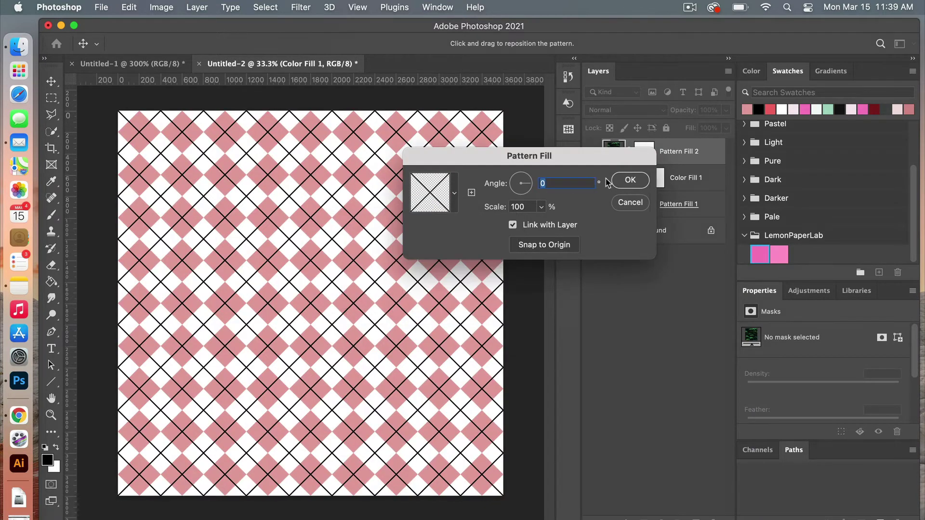
click(631, 181)
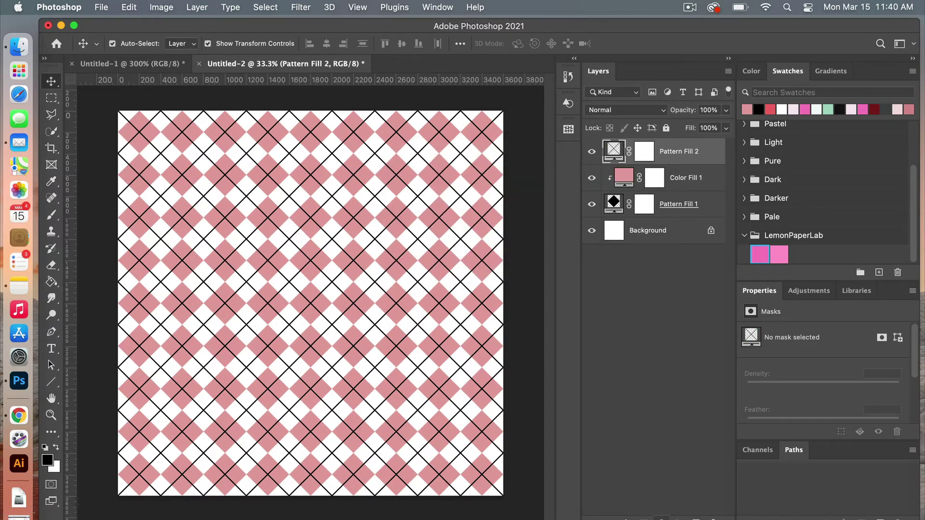
Add a coral red (ed6969) solid color fill layer on top and clip it to the crossed-lines pattern fill
click(658, 517)
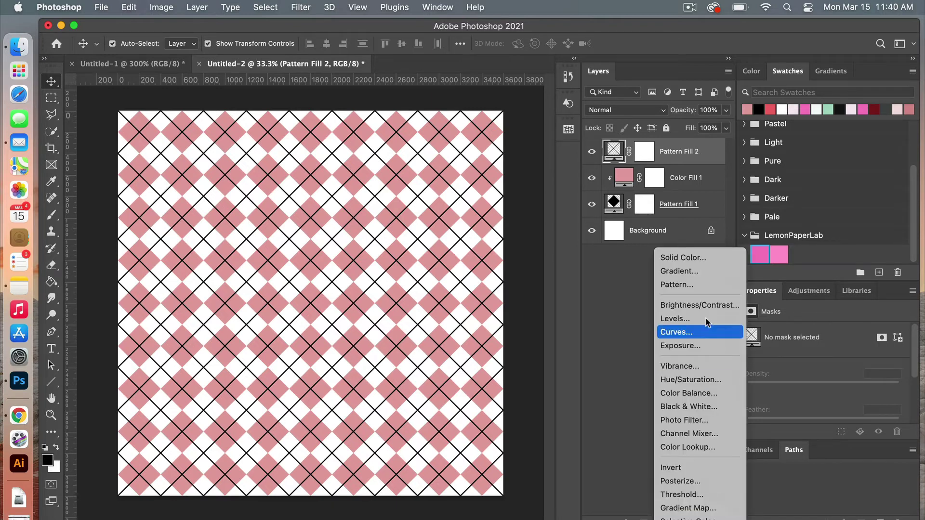
click(716, 259)
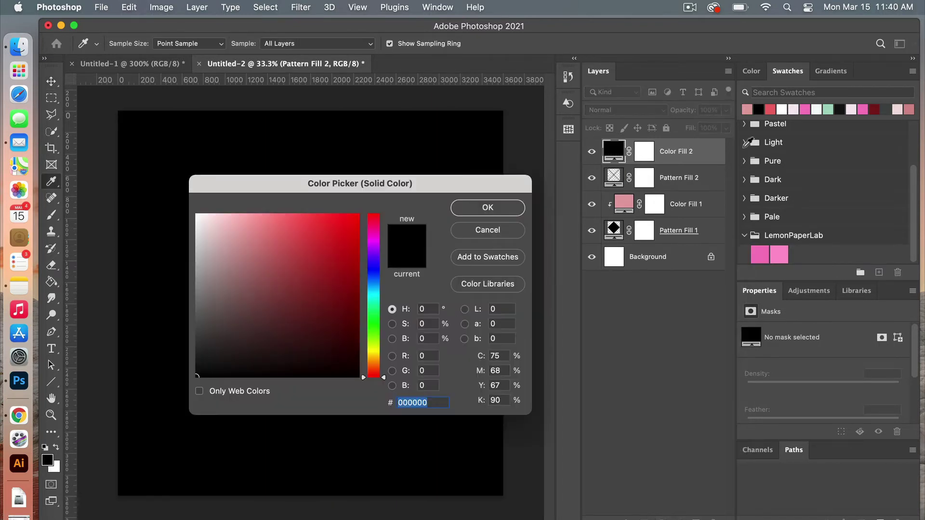
click(771, 108)
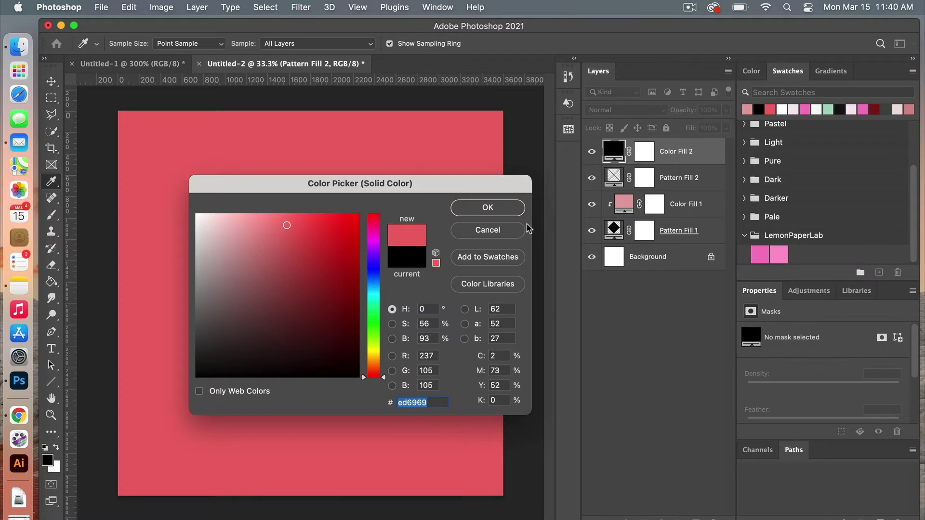
click(506, 209)
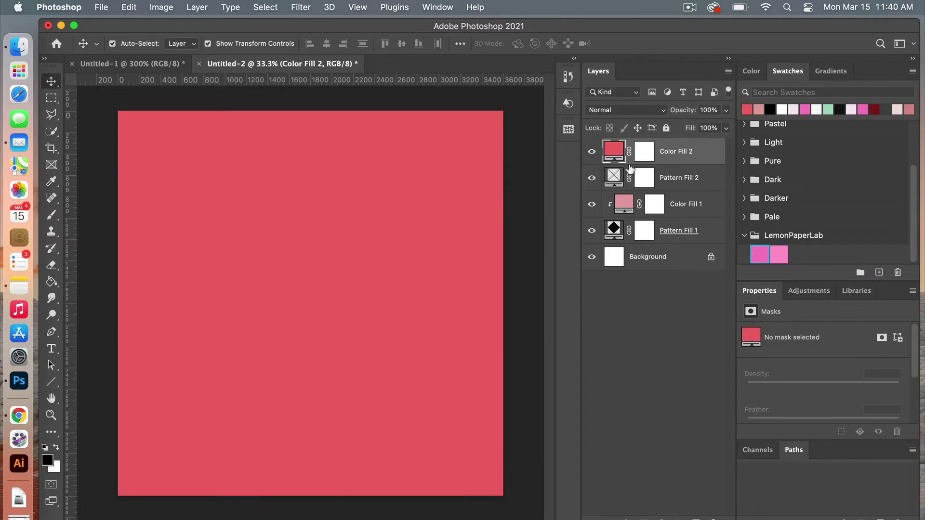
alt+click(630, 165)
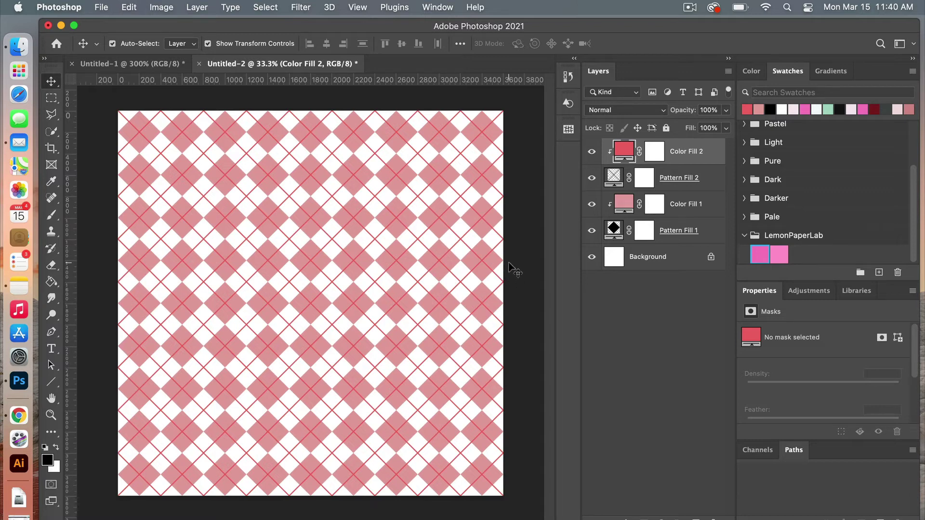
Add an off-white (f9f6f6) solid color fill layer directly above the Background layer
click(655, 261)
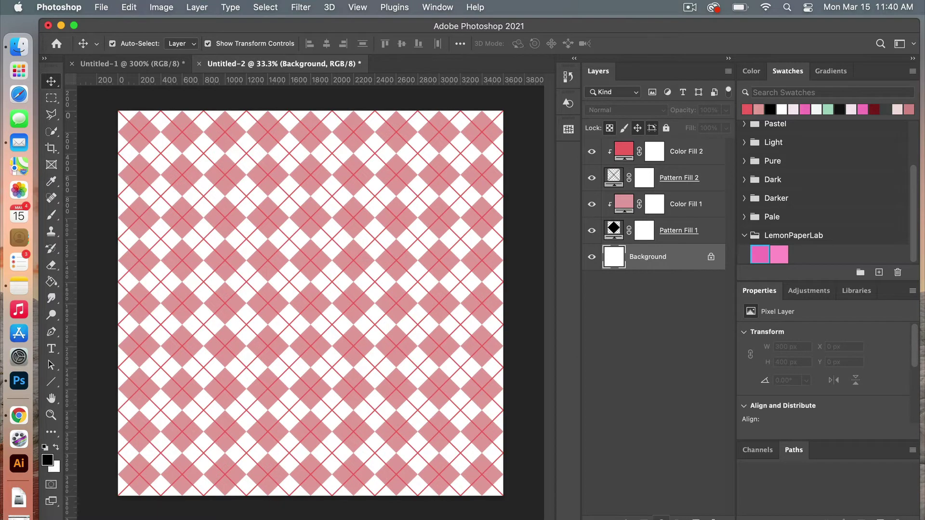
click(660, 517)
click(689, 258)
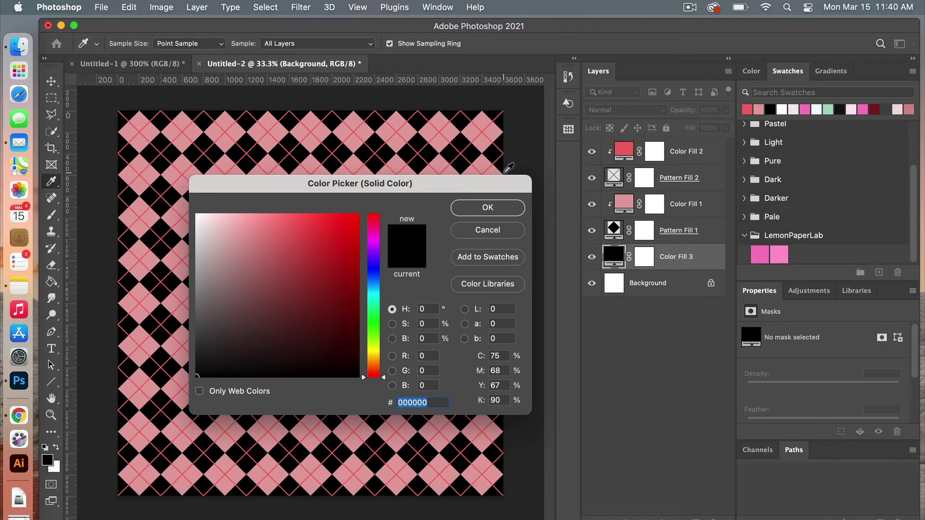
click(759, 109)
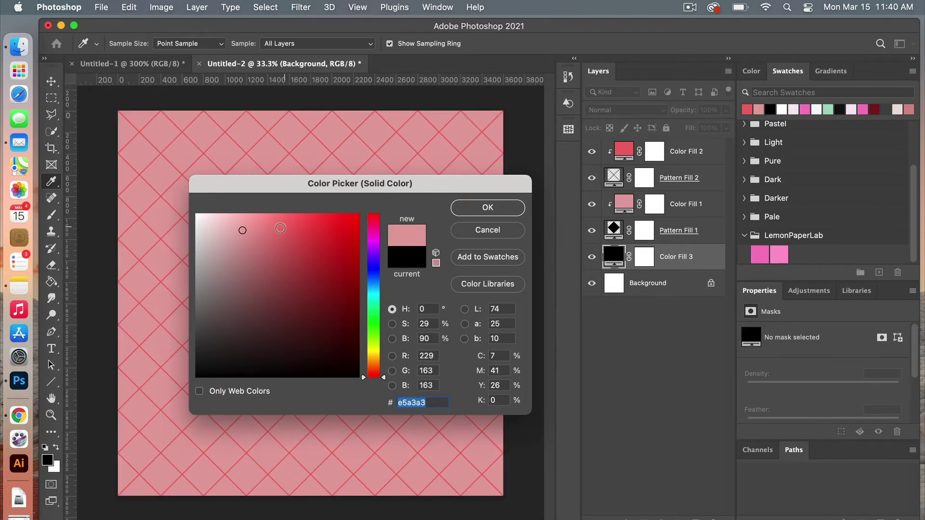
drag(241, 231, 198, 218)
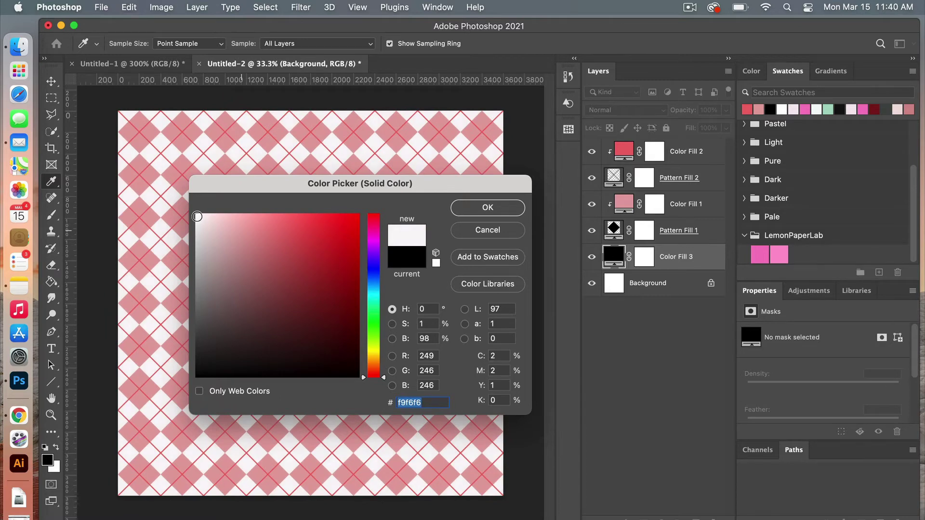
click(472, 206)
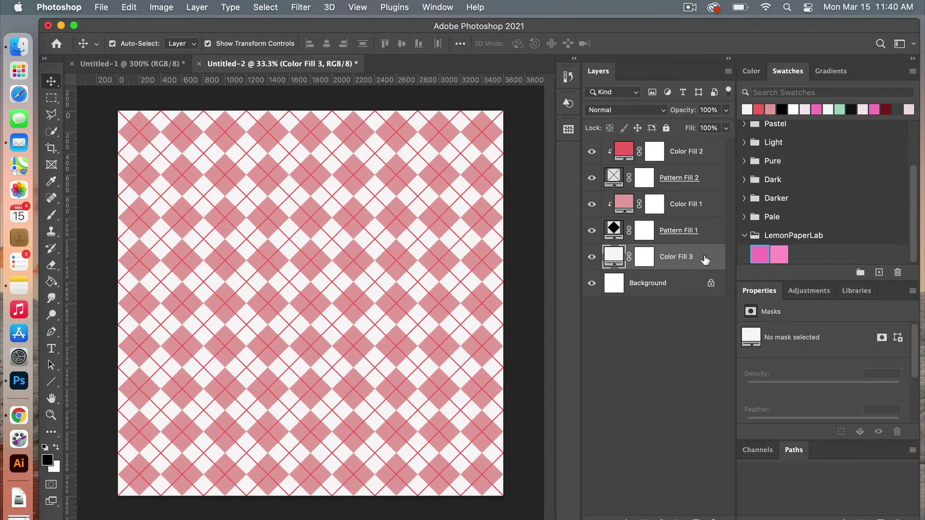
Group all the color and pattern fill layers above the Background
shift+click(705, 154)
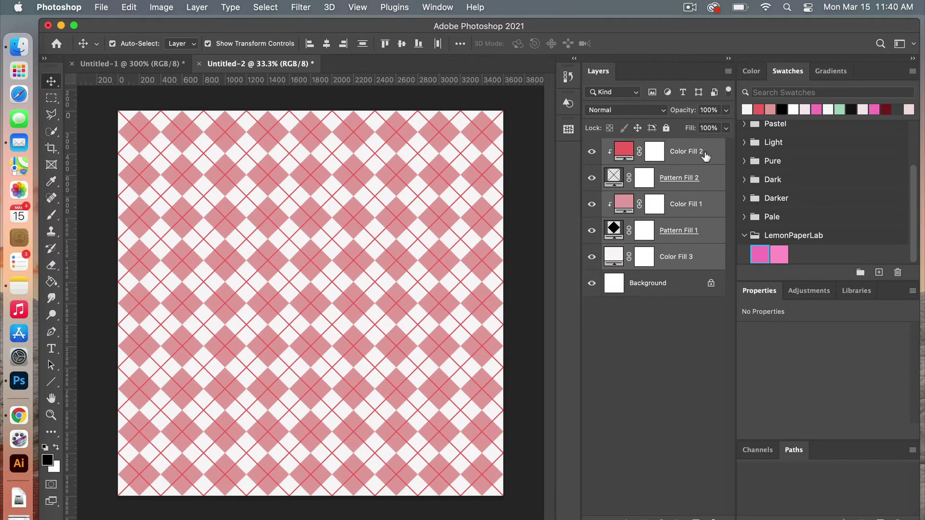
right_click(704, 153)
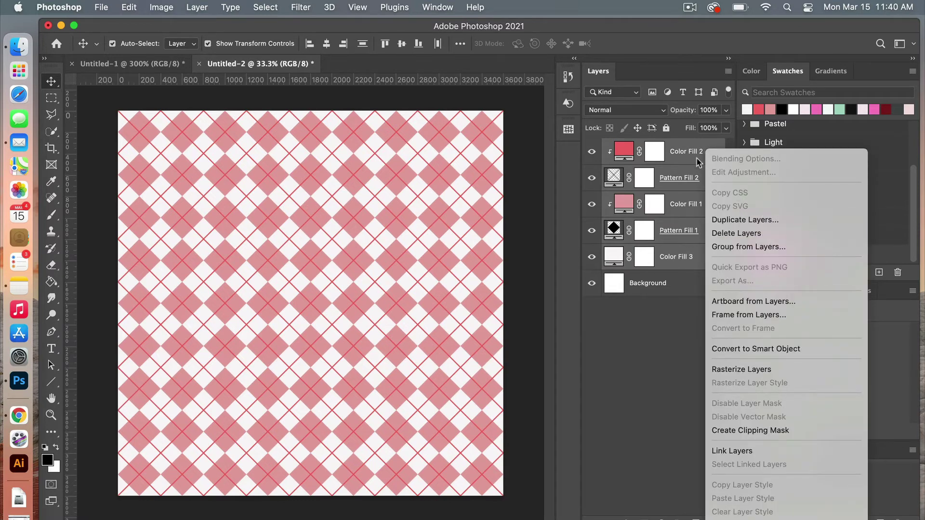
click(697, 157)
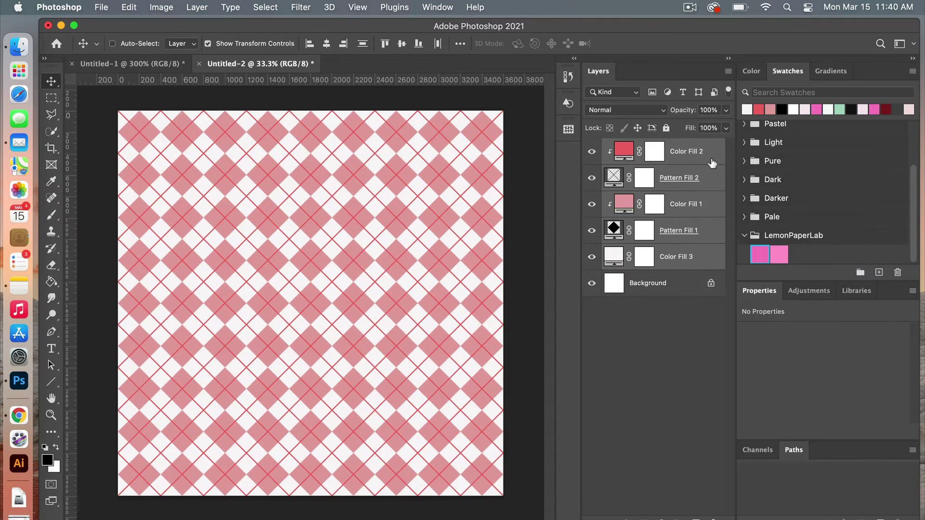
key(super+g)
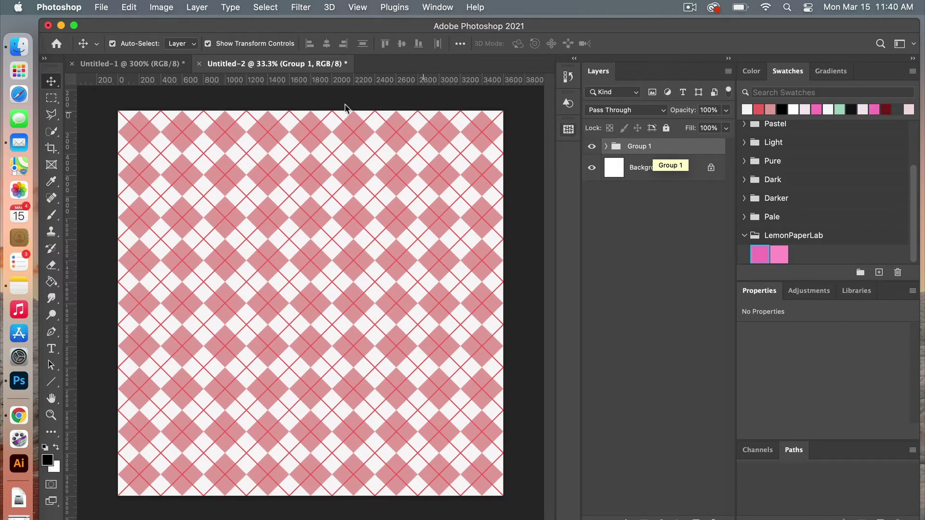
In the 400 px tile document, show the diamond layer and save the file as diamond-argyle.psd in the patterns folder
click(162, 65)
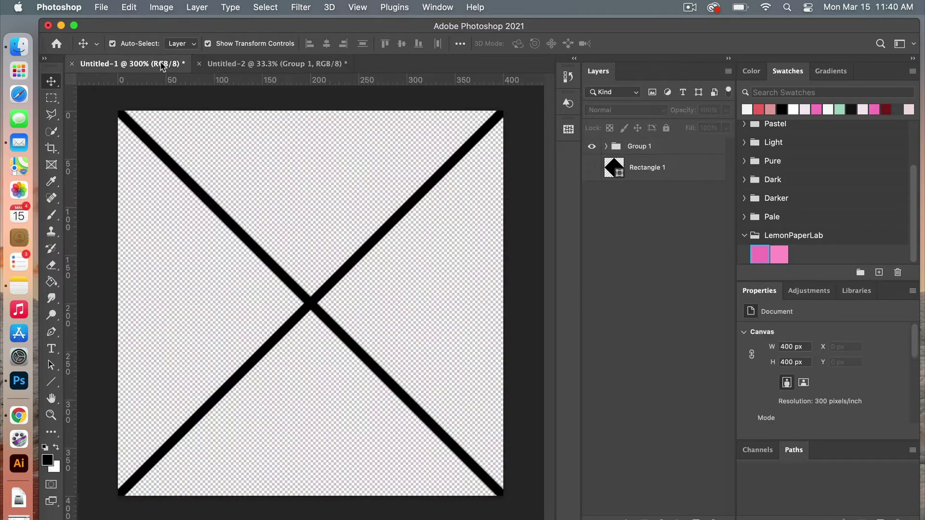
click(592, 168)
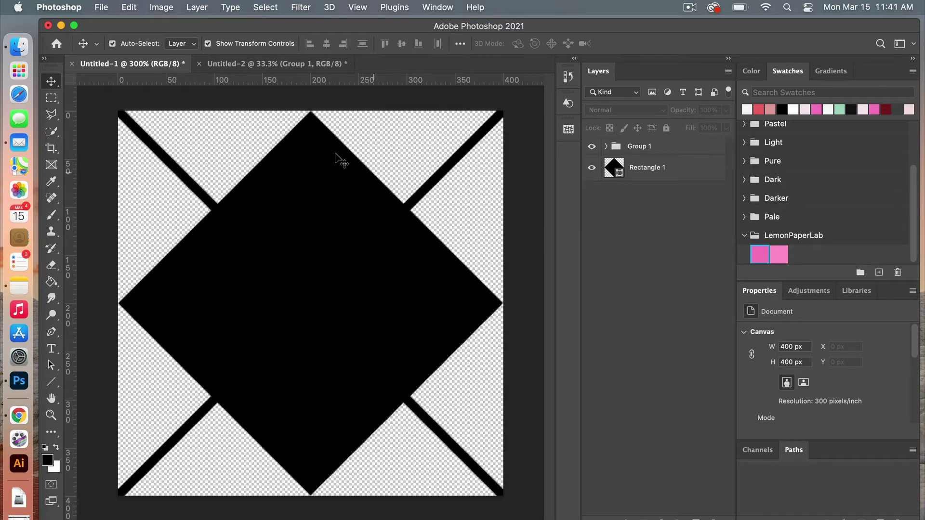
click(102, 8)
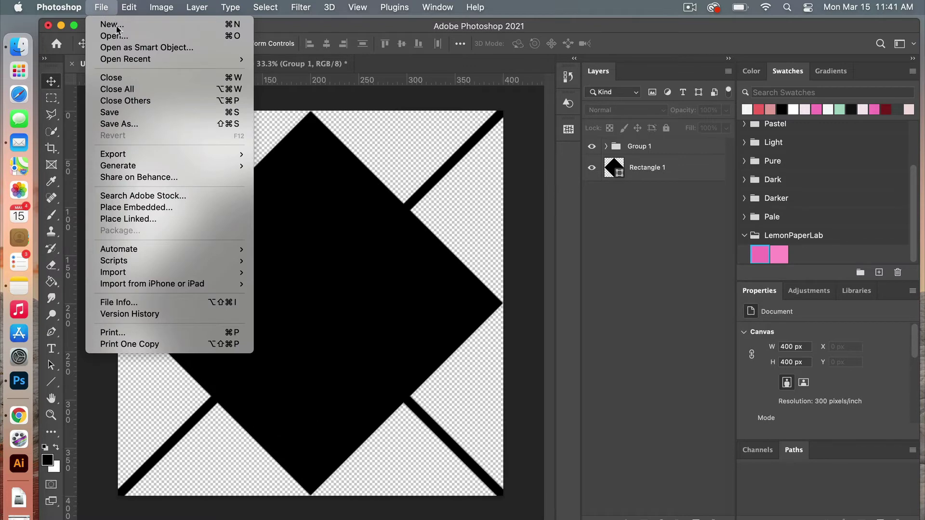
click(136, 124)
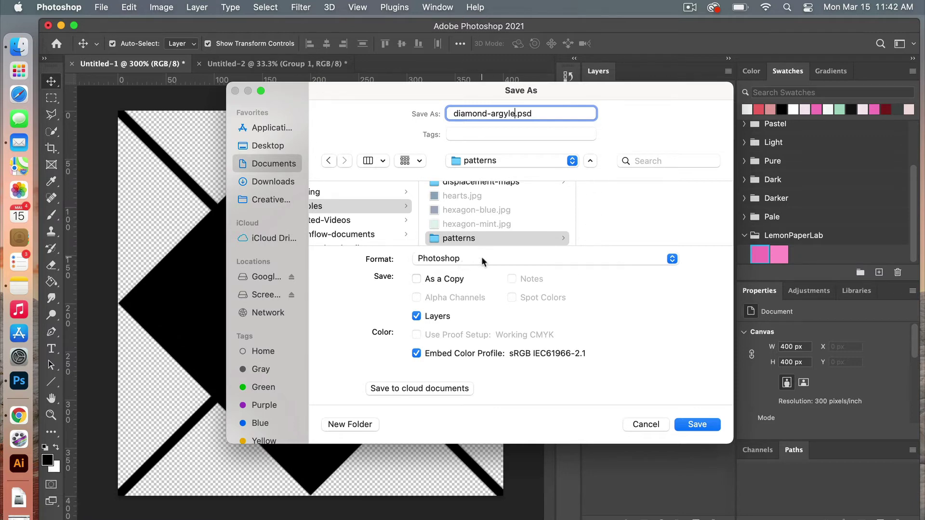
click(706, 426)
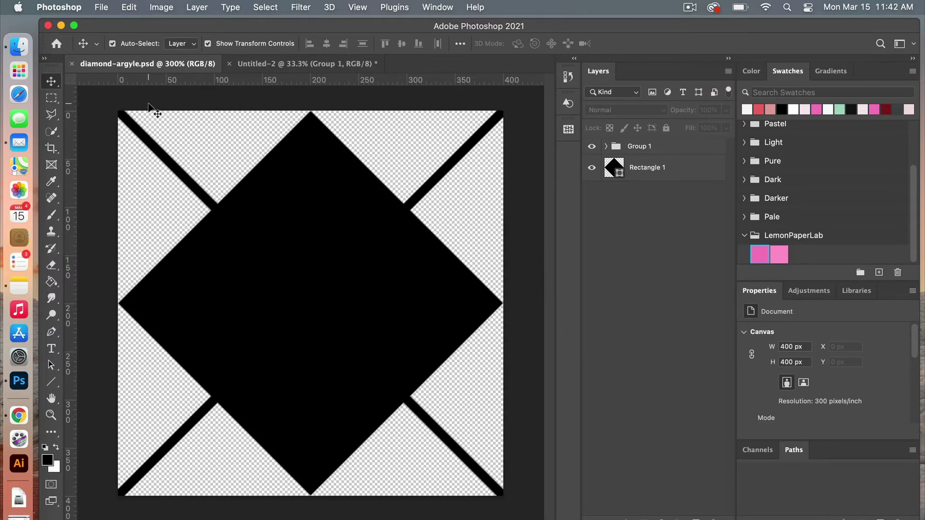
Save another version of the tile document in the patterns folder as diamond-argyle-2.psd
click(103, 8)
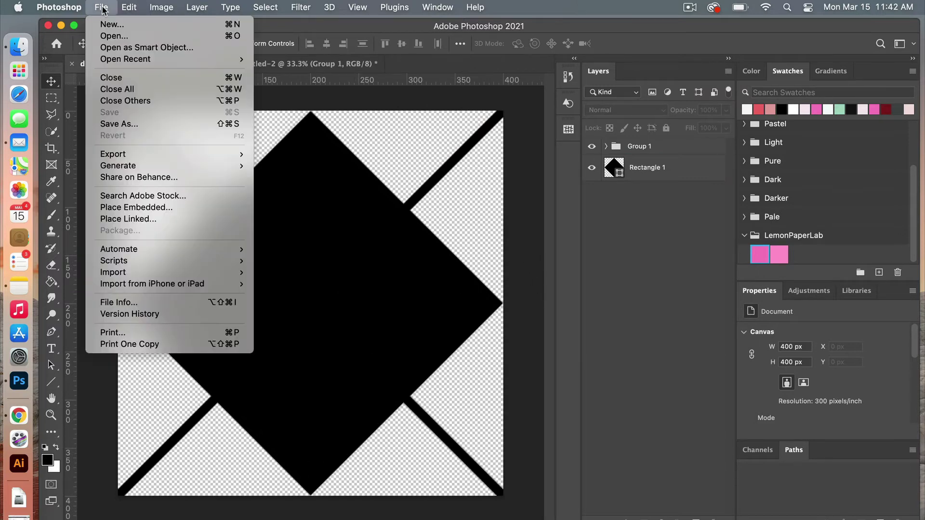
click(119, 127)
key(Right)
text(-2)
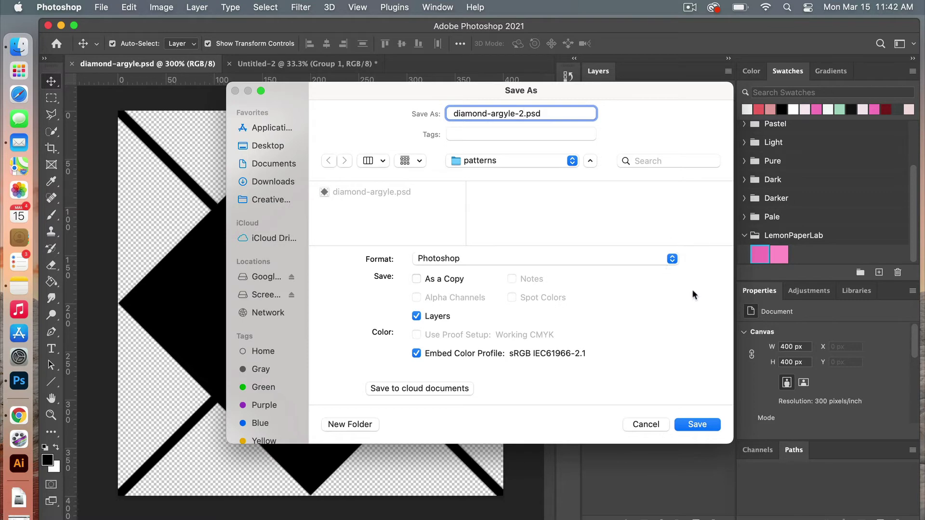
click(706, 426)
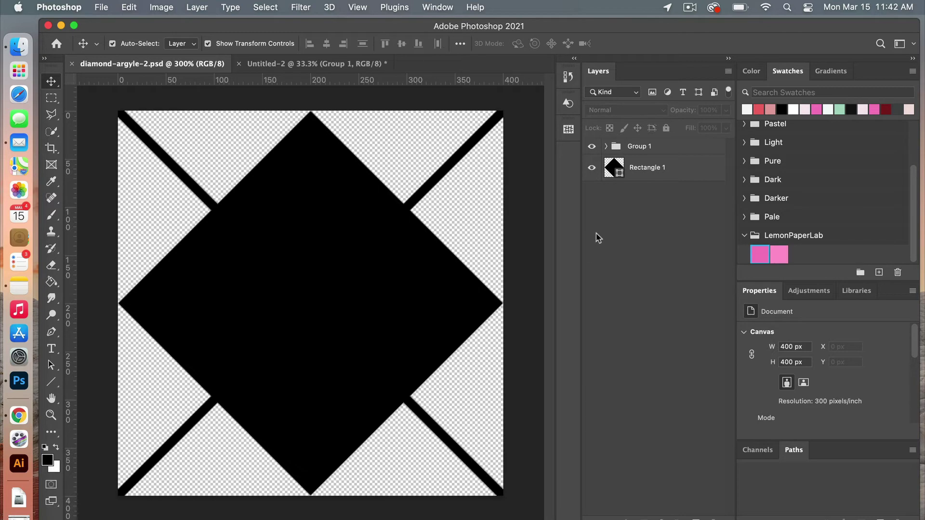
Delete the crossed-lines group from the diamond-argyle-2 document
click(646, 152)
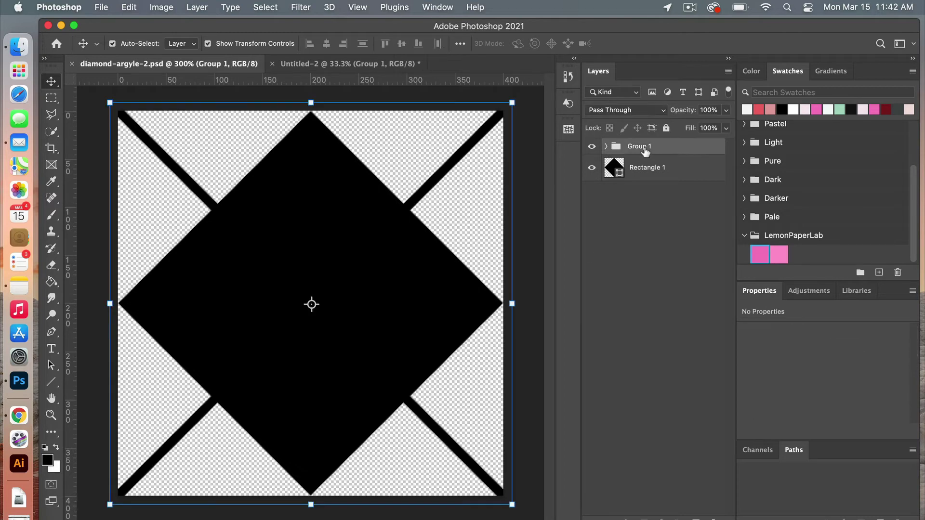
right_click(641, 144)
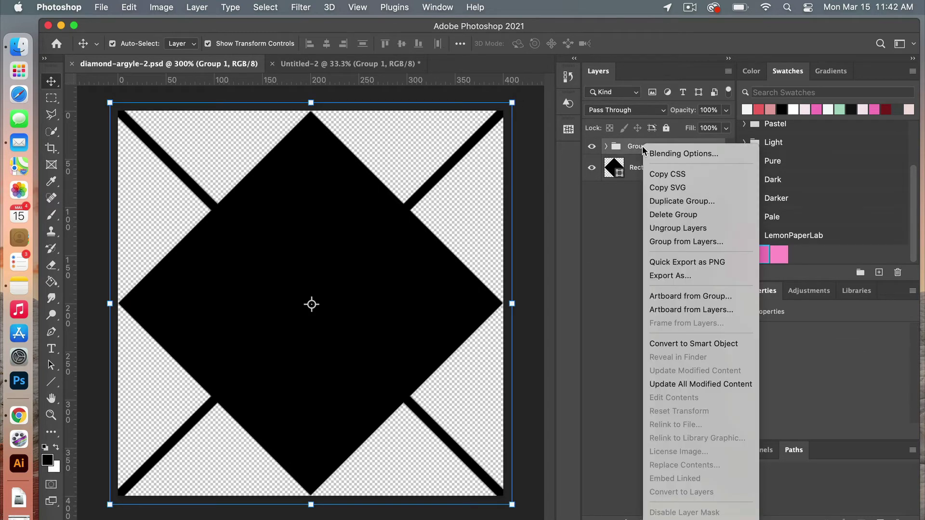
click(677, 215)
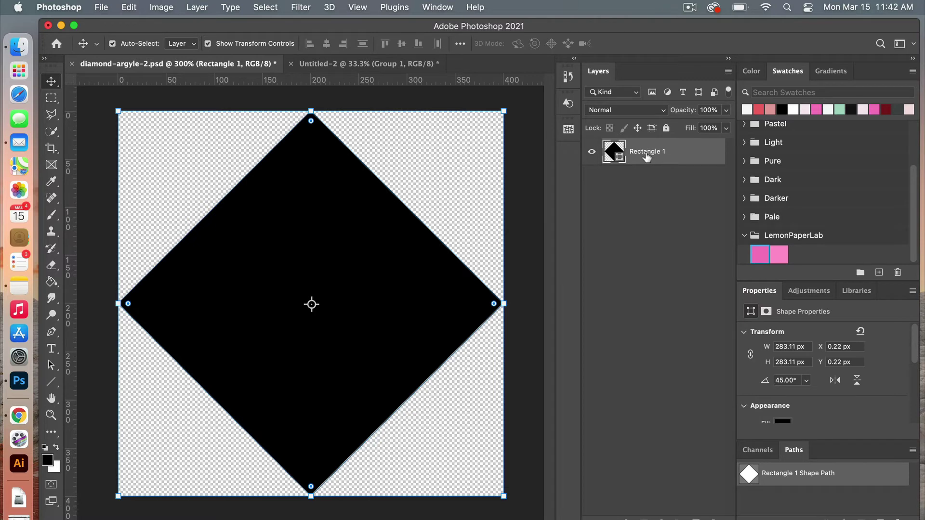
Free transform the diamond to about 75% width, keeping its left corner on the canvas edge, and accept its conversion to a regular path
click(129, 8)
click(166, 279)
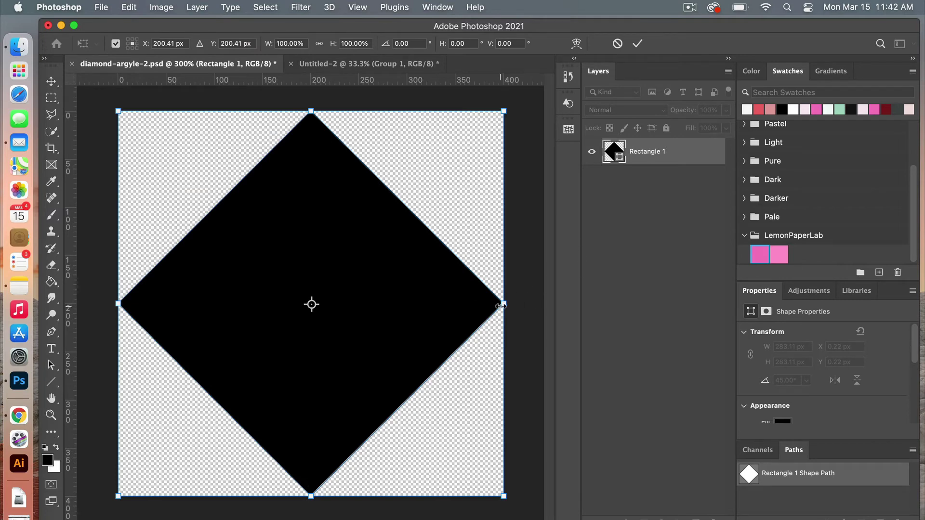
drag(503, 304, 407, 305)
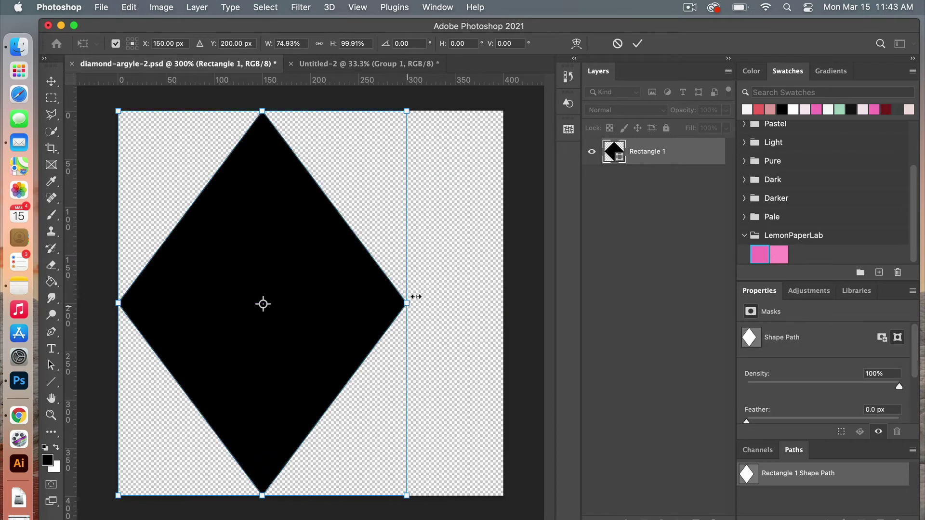
click(638, 46)
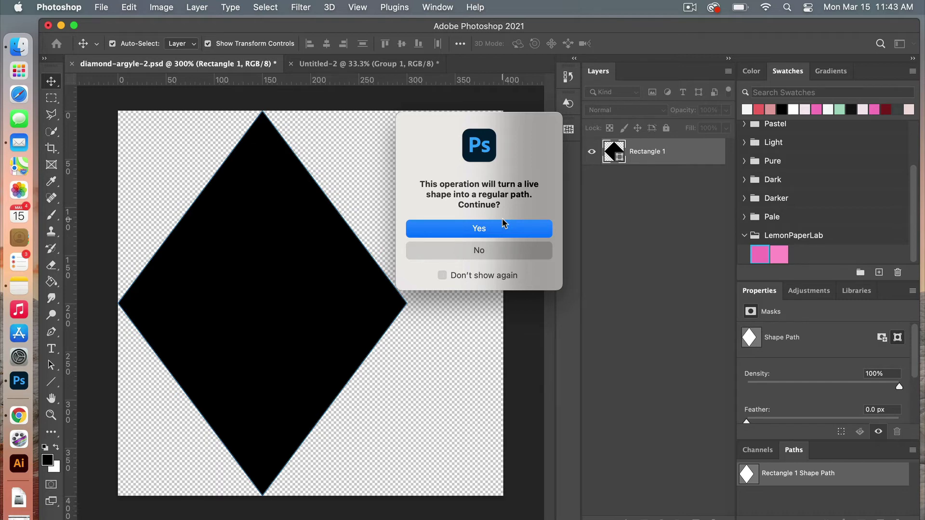
click(503, 228)
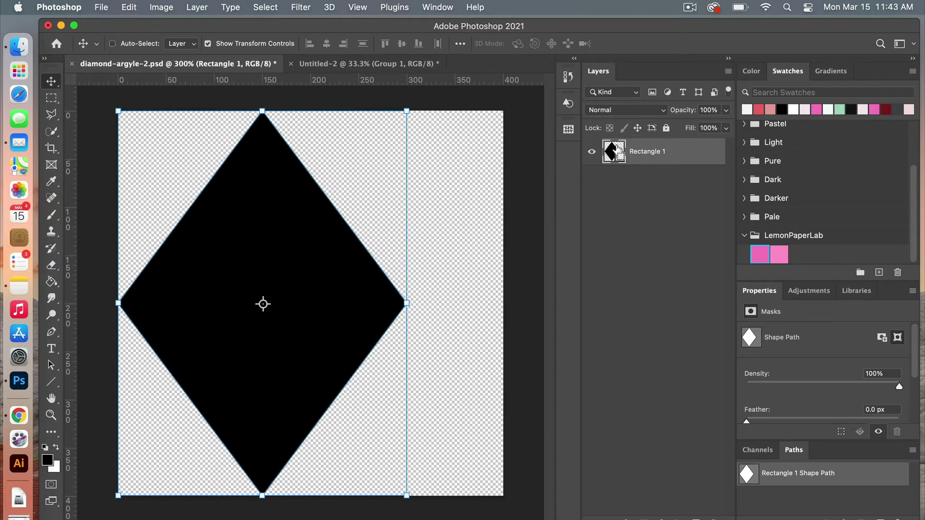
Crop the canvas to the narrowed diamond using its outline as the selection, and deselect
super+click(618, 151)
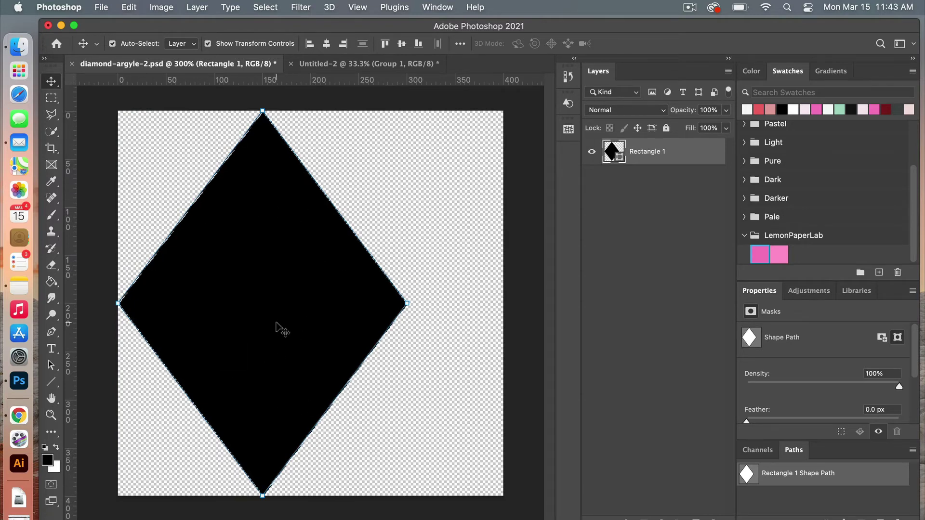
click(160, 8)
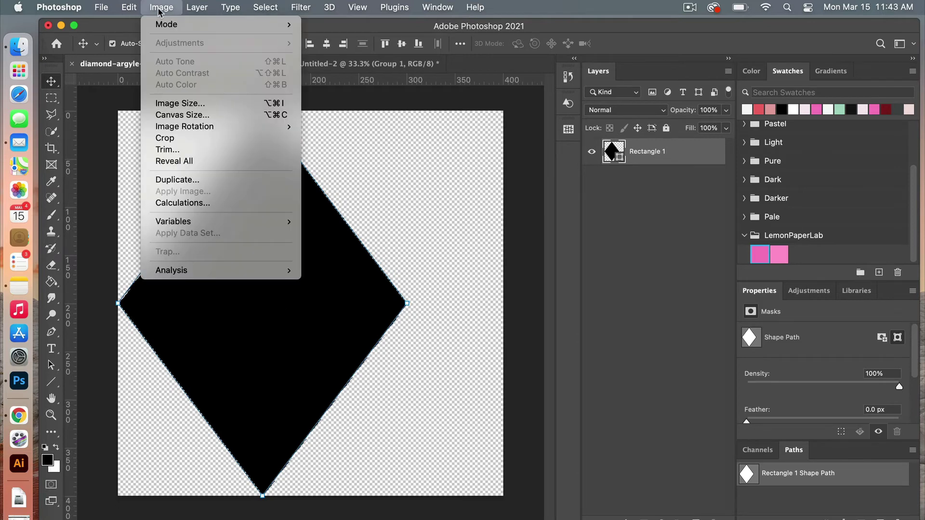
click(197, 138)
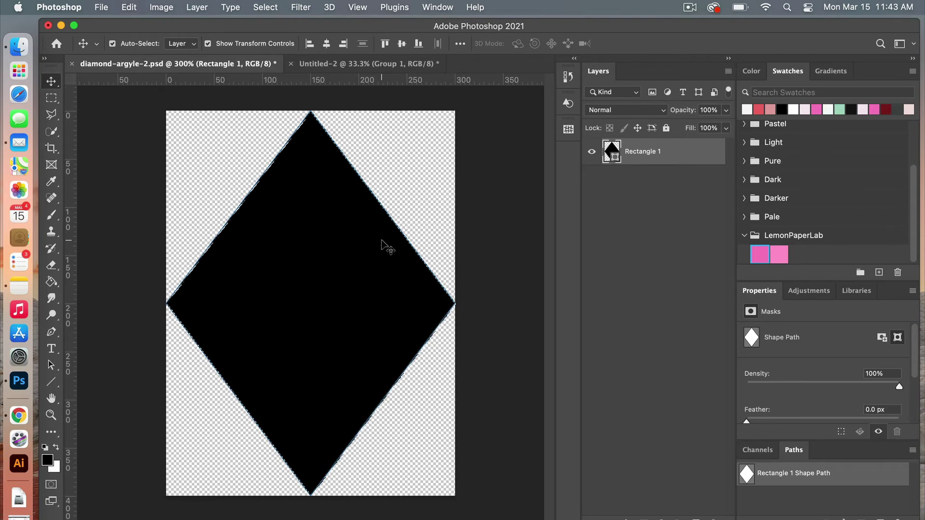
key(super+d)
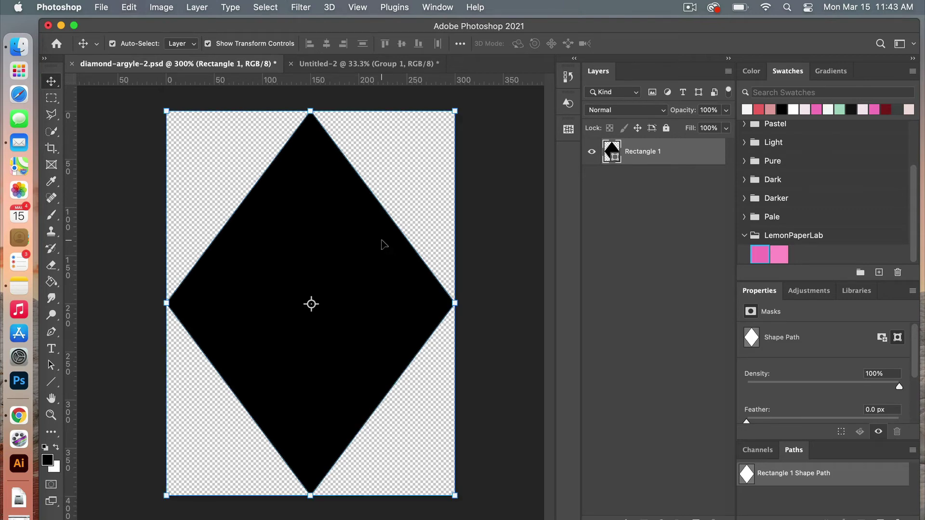
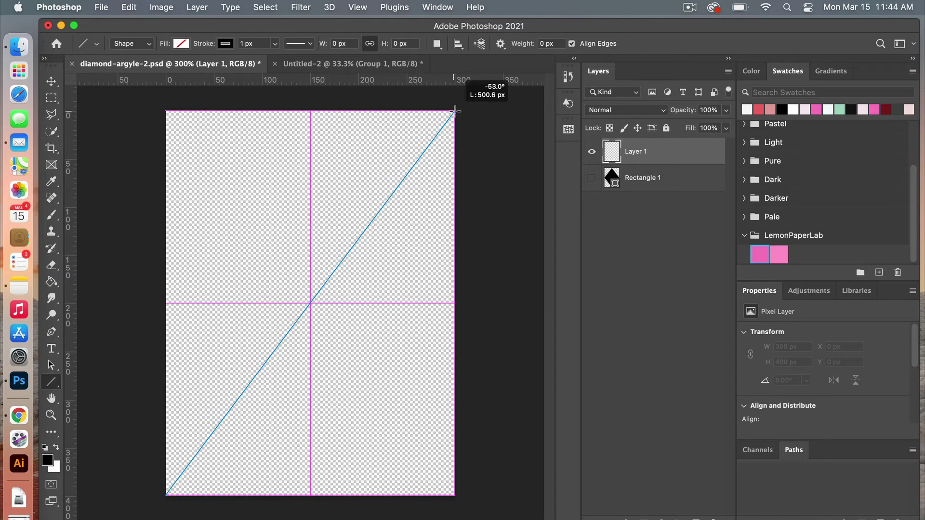
Draw a diagonal line about 500 px long from the canvas's lower-left to upper-right corner with a 10 px stroke
drag(454, 111, 455, 112)
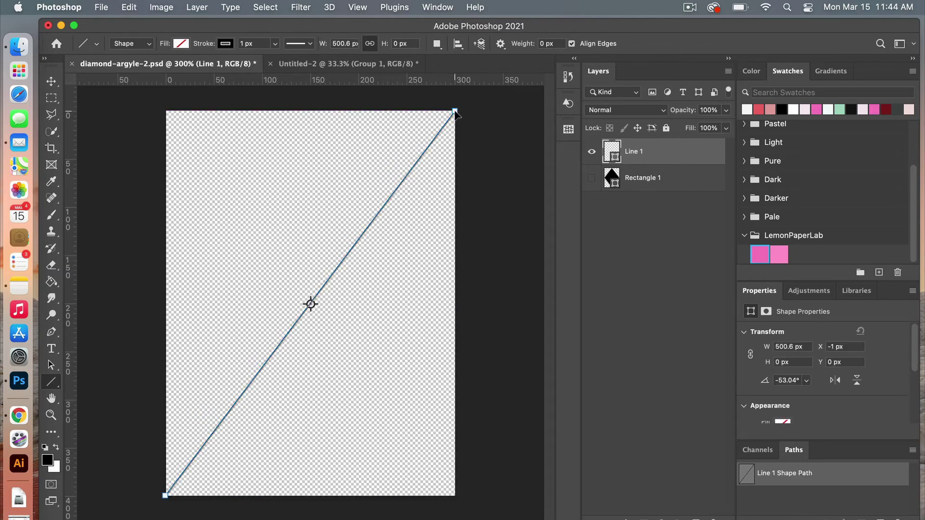
click(237, 44)
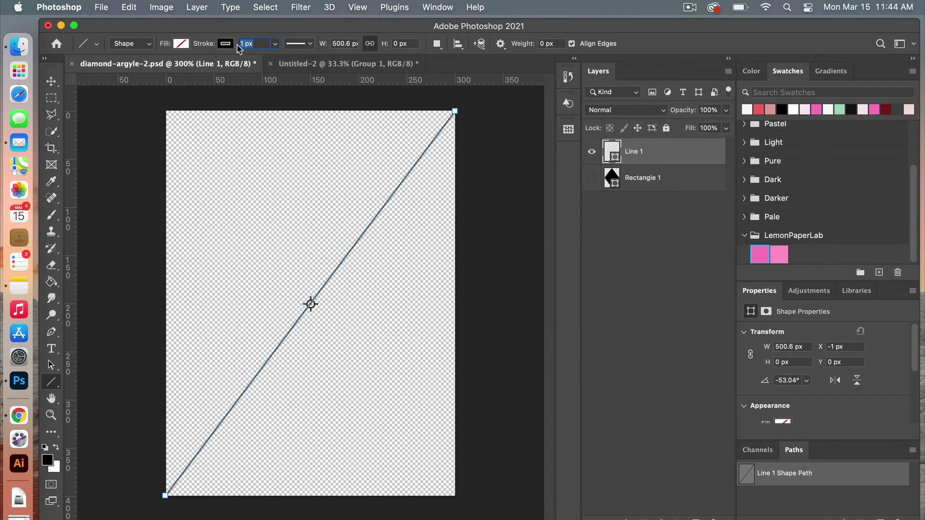
text(10)
key(Return)
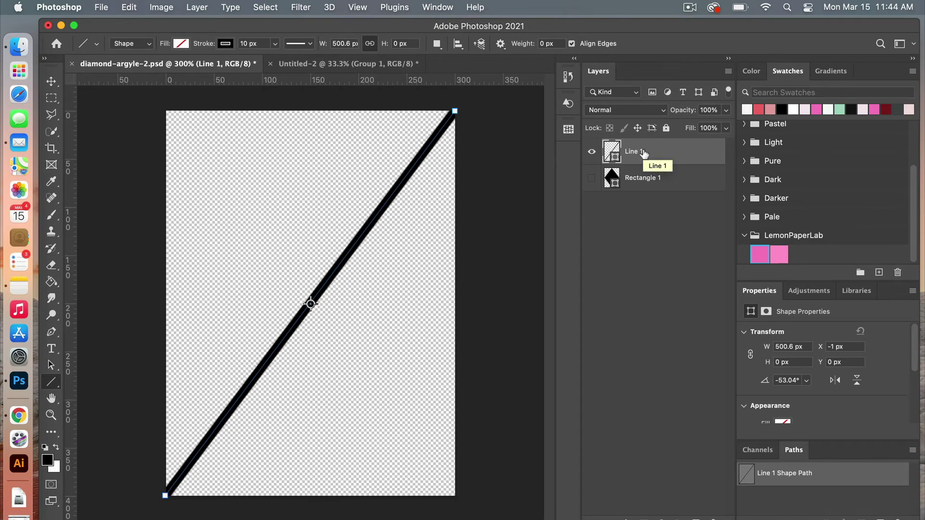
Center the diagonal line horizontally on the whole canvas and clear the selection
key(m)
key(super+a)
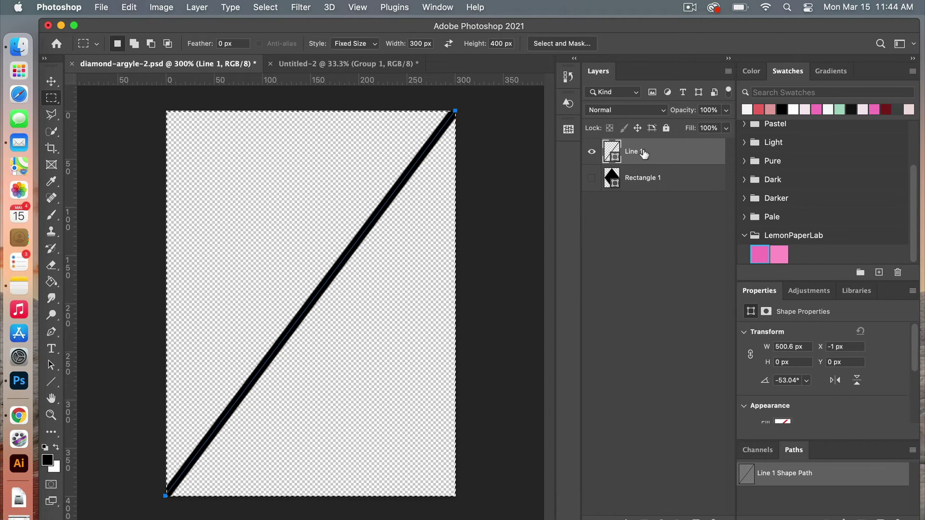
key(v)
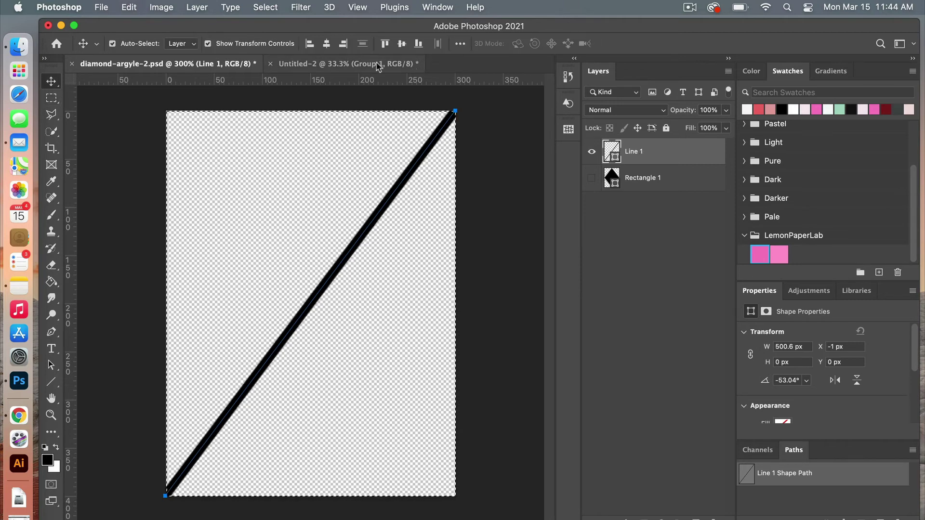
click(329, 43)
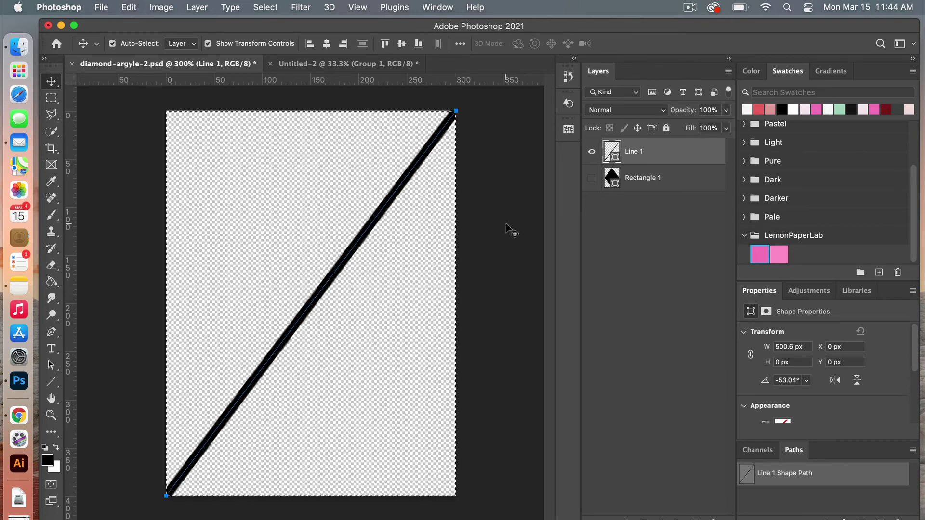
key(super+t)
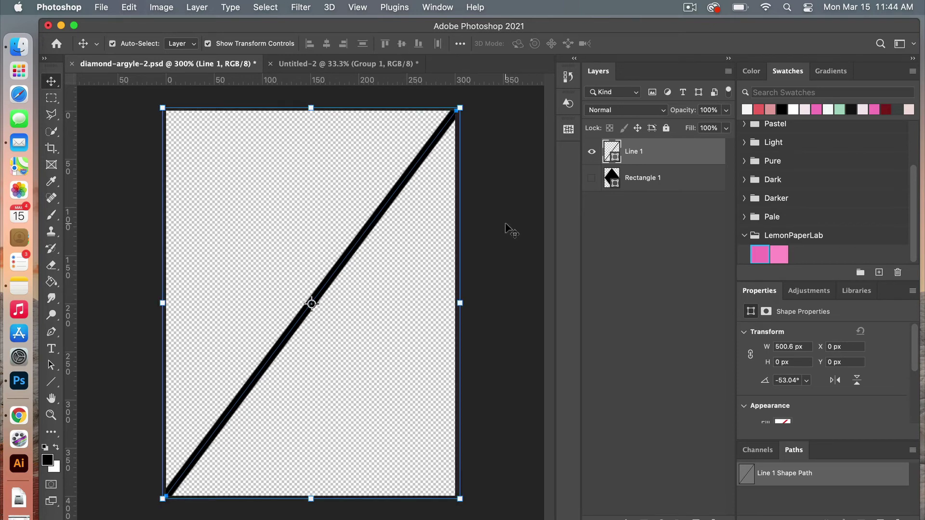
Duplicate the diagonal line layer and flip the copy vertically to form an X
right_click(644, 154)
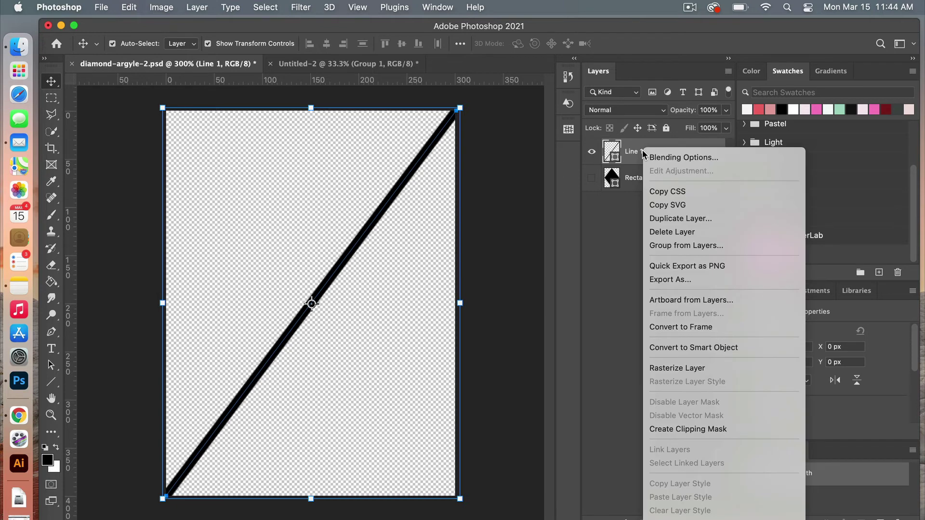
click(674, 220)
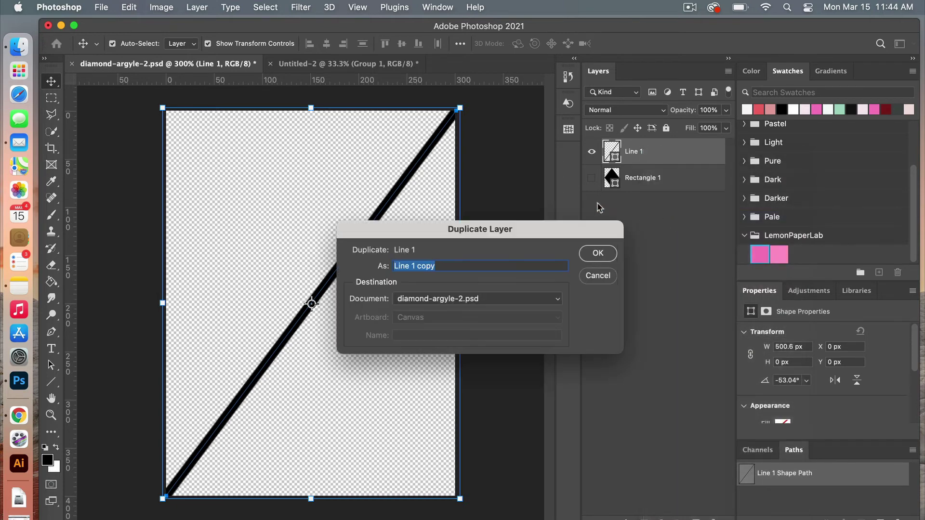
click(609, 253)
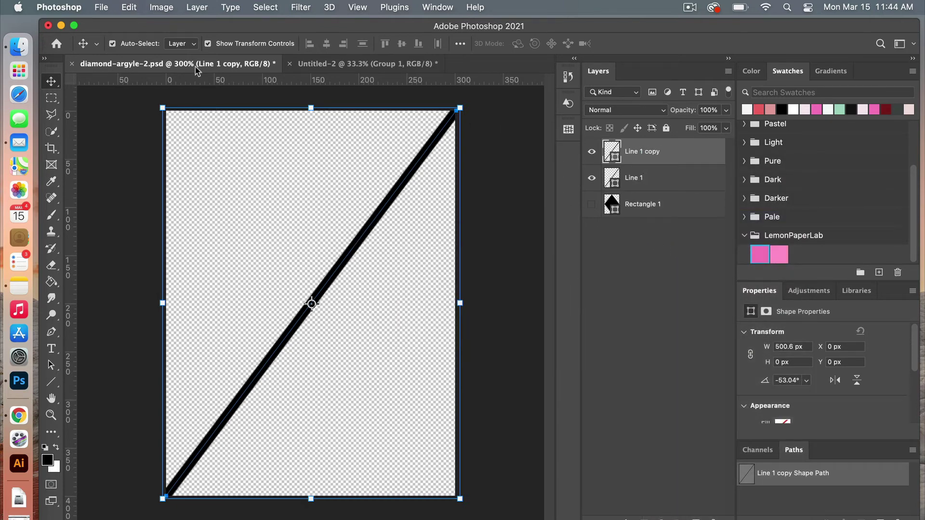
click(129, 7)
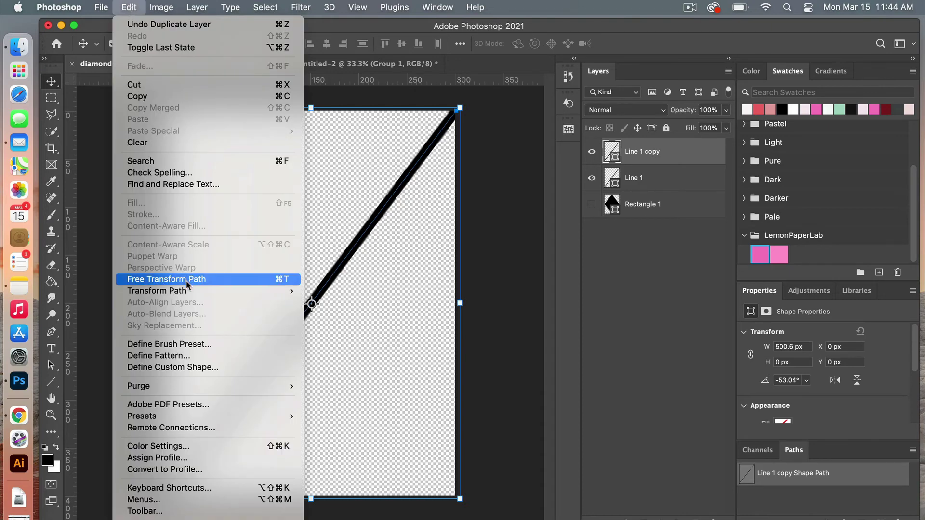
mouse_move(188, 292)
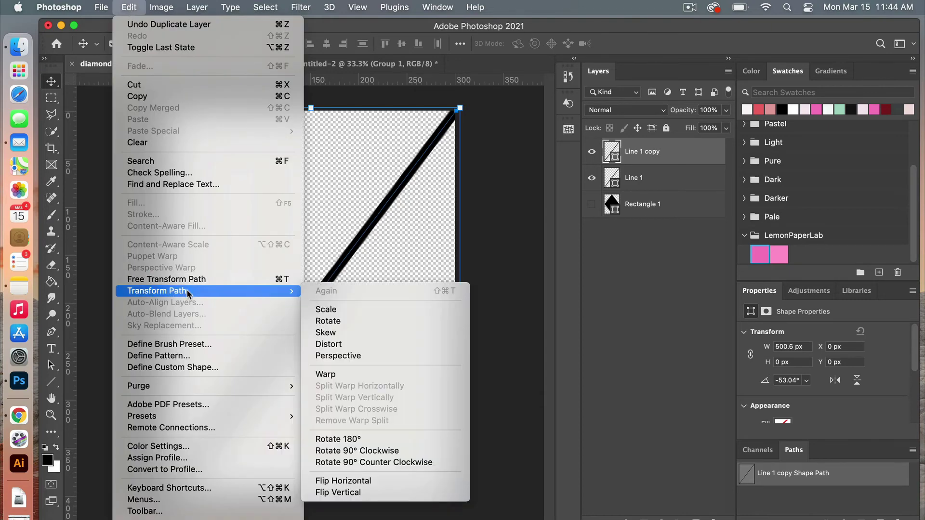
click(362, 493)
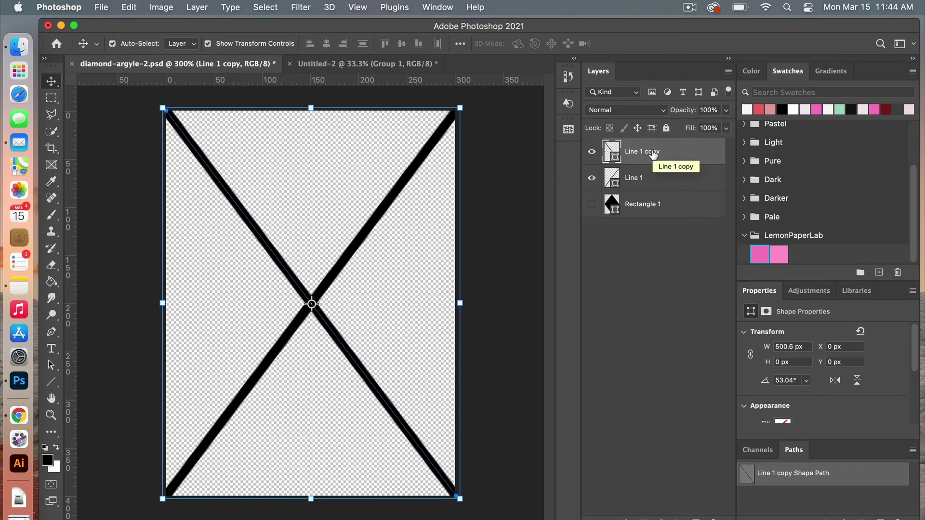
Align the flipped line copy to the center of the full canvas and deselect
key(m)
key(super+a)
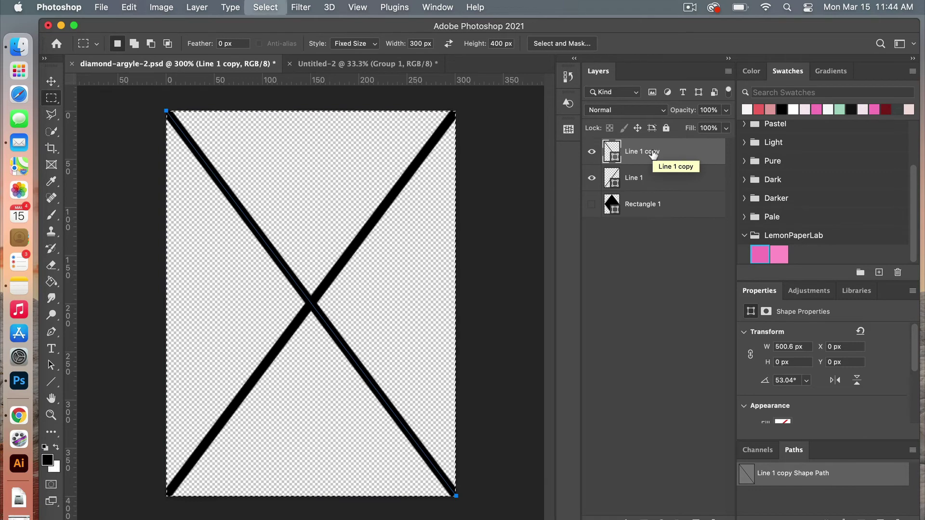
key(v)
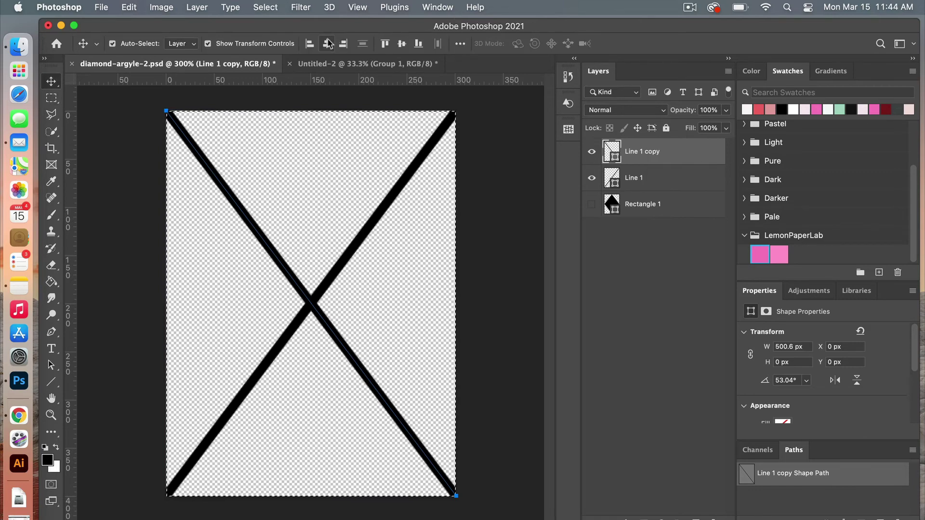
click(401, 44)
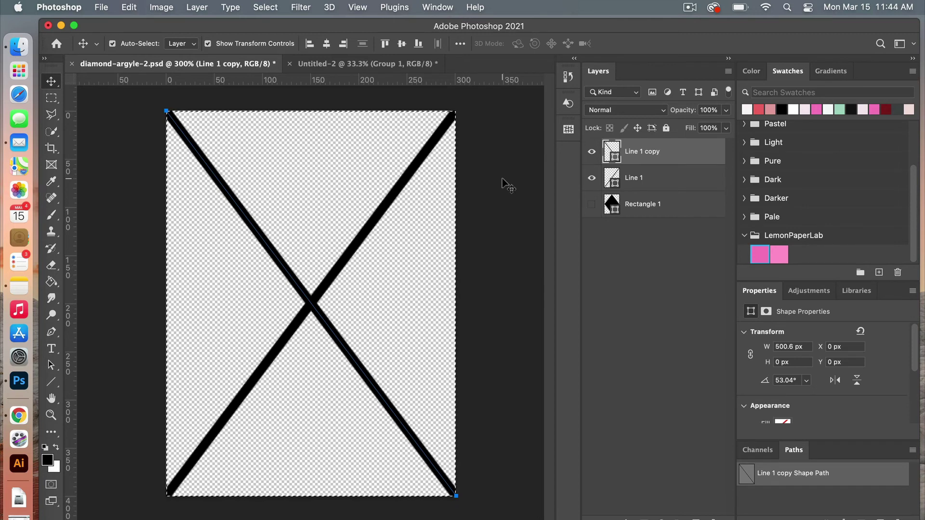
key(super+d)
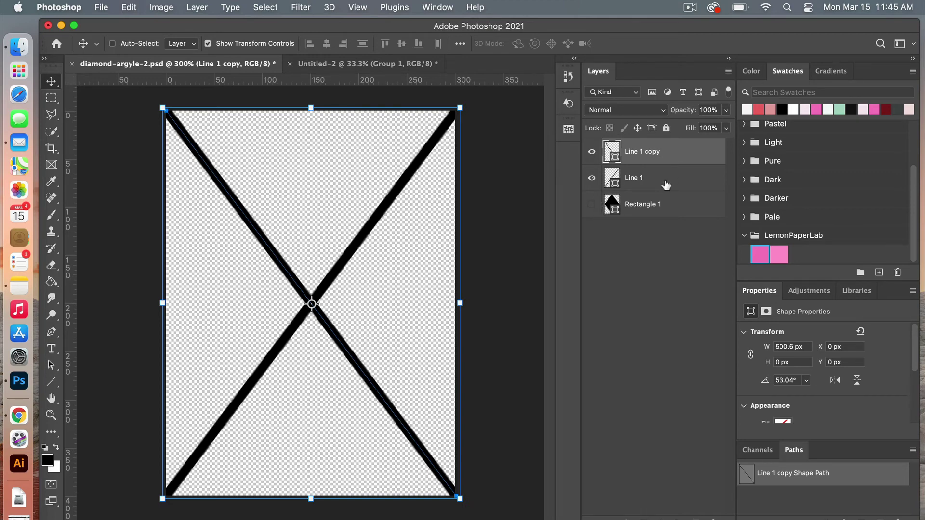
Group the two crossed line layers
super+click(666, 185)
key(super+g)
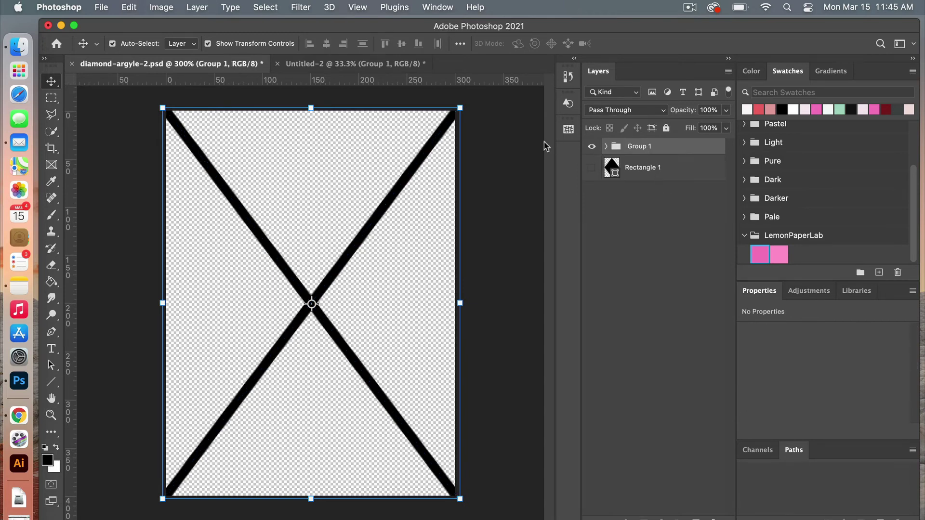
click(126, 8)
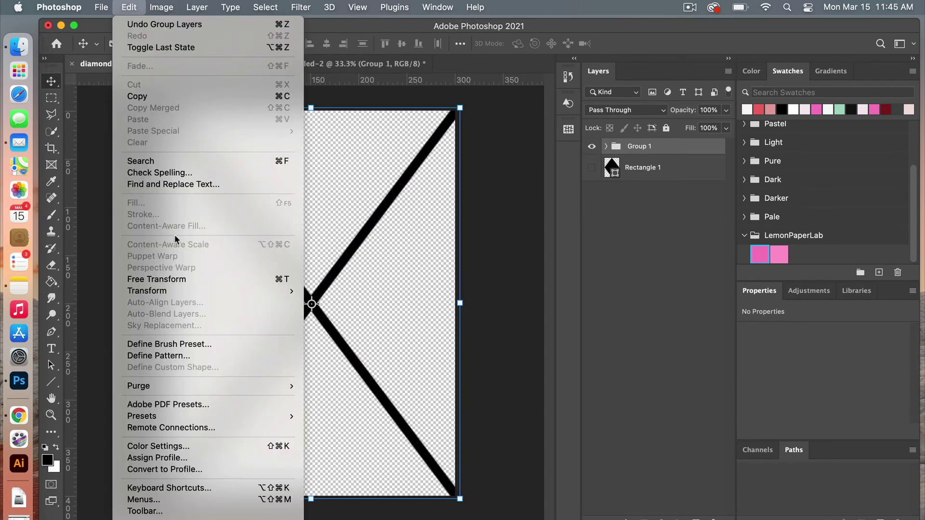
click(625, 209)
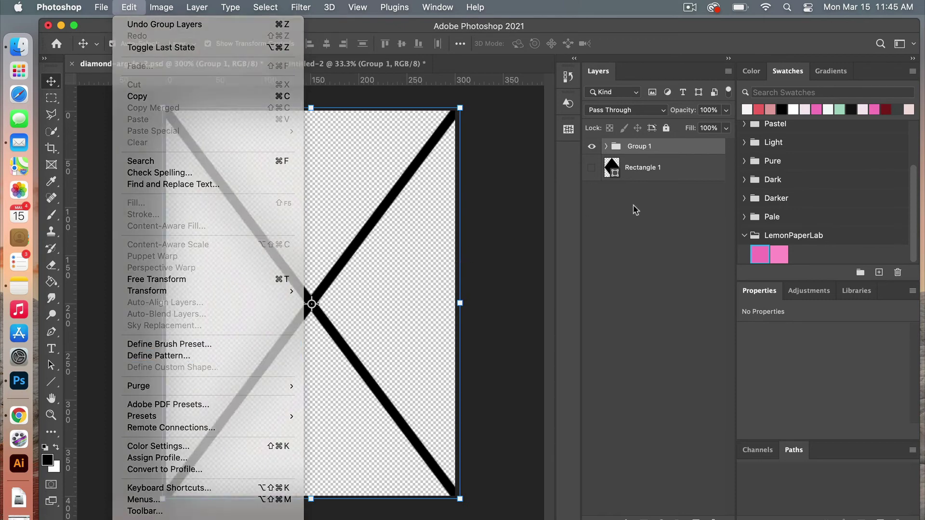
Show only the elongated diamond layer, hiding the line group, and define it as a pattern named diamond-argyle-2
click(591, 169)
click(592, 146)
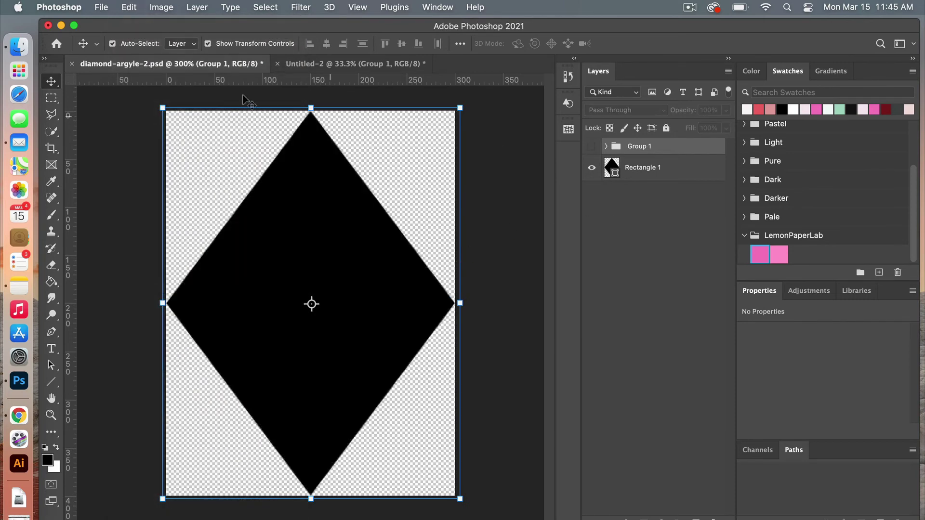
click(129, 8)
click(162, 357)
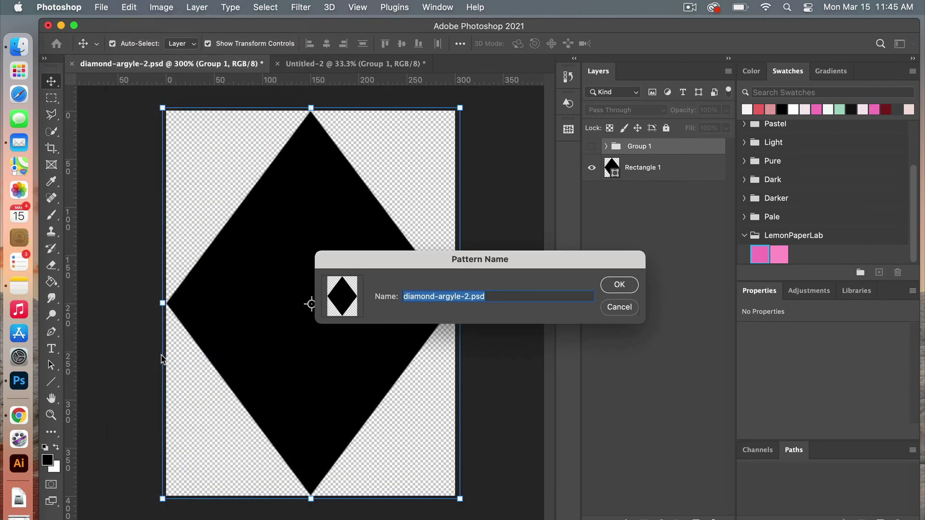
click(516, 299)
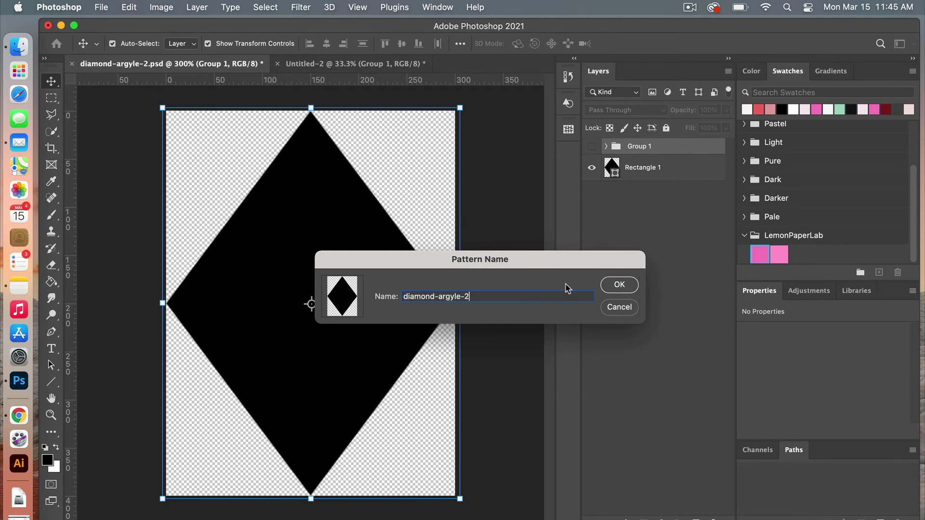
click(618, 285)
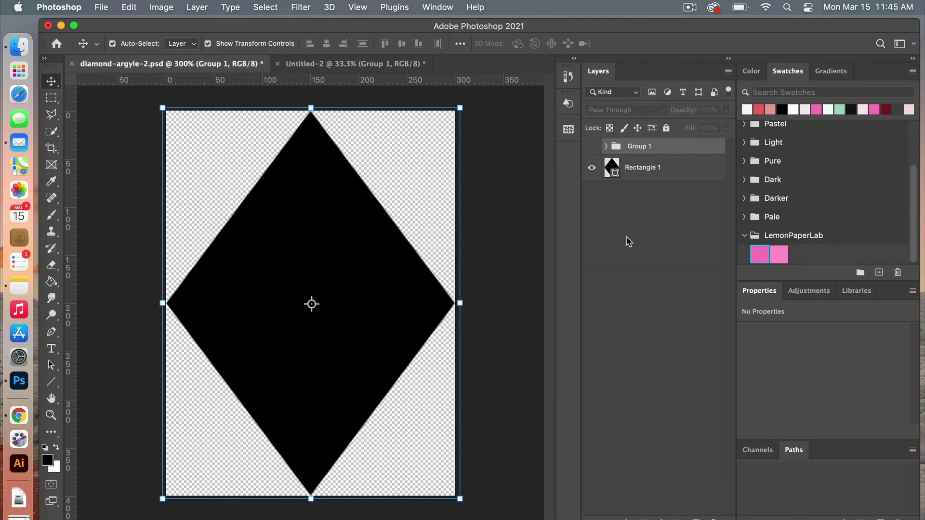
Hide the diamond, show the crossed-line group, and define it as a pattern, replacing the ending of the suggested name
click(592, 168)
click(592, 147)
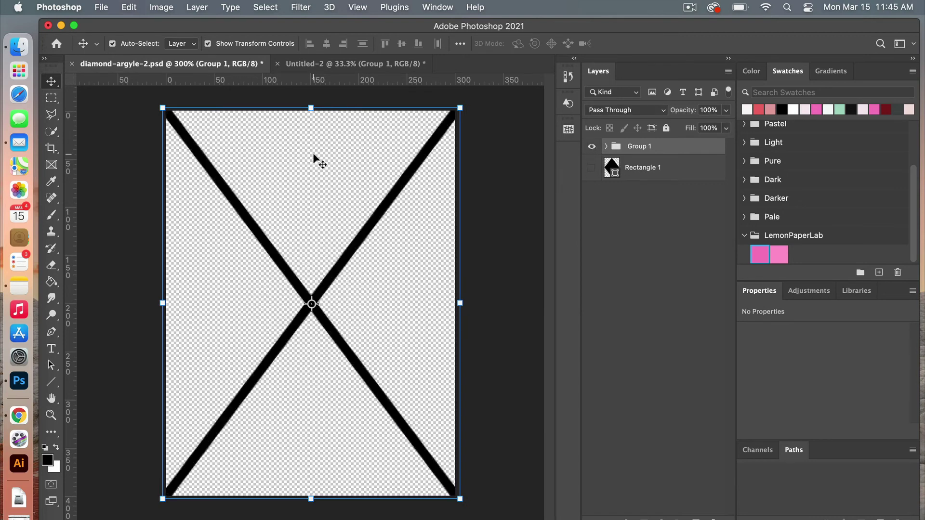
click(130, 7)
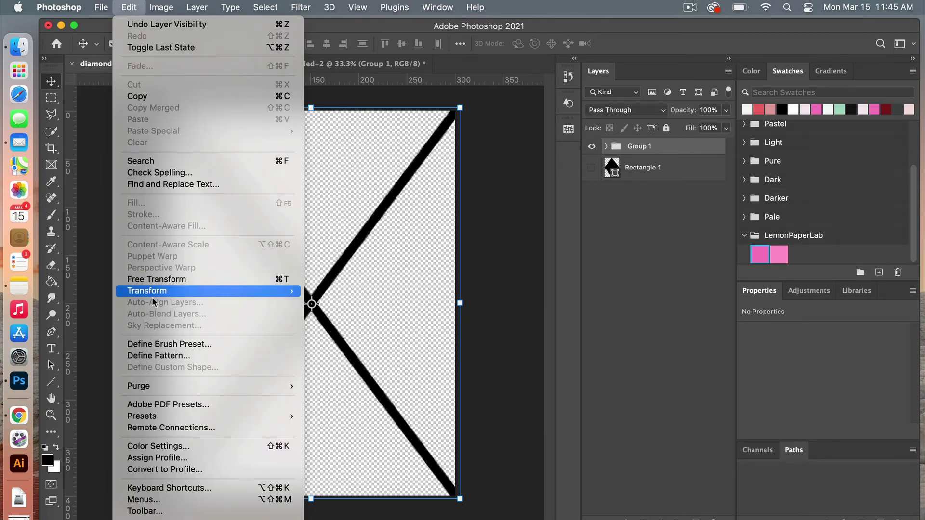
click(155, 356)
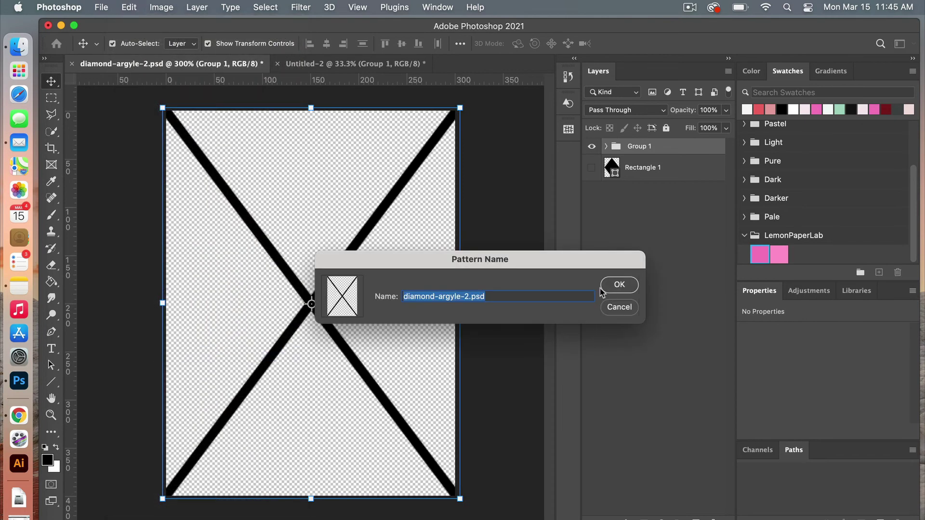
drag(493, 297, 477, 300)
key(BackSpace)
key(BackSpace)
key(BackSpace)
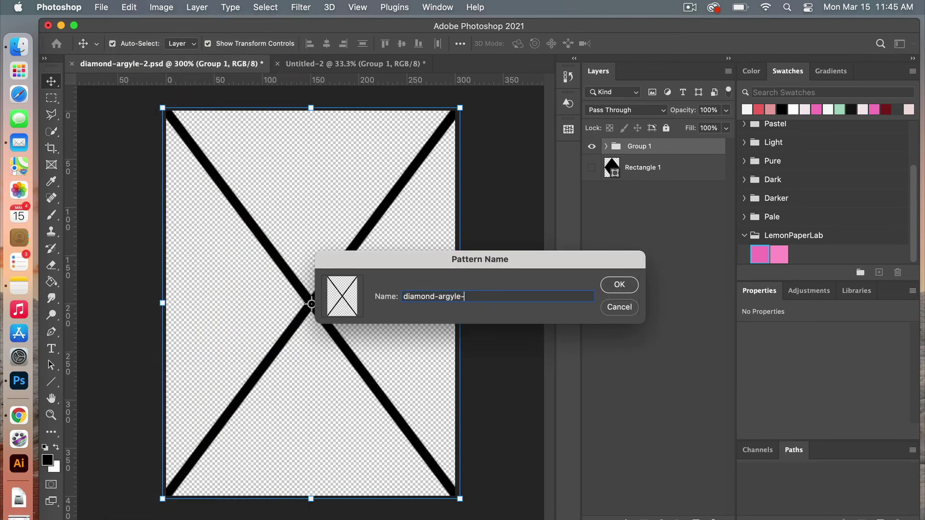
click(619, 285)
In the Untitled-2 document, duplicate the argyle group Group 1 and rename the copy diamond
key(ctrl+Tab)
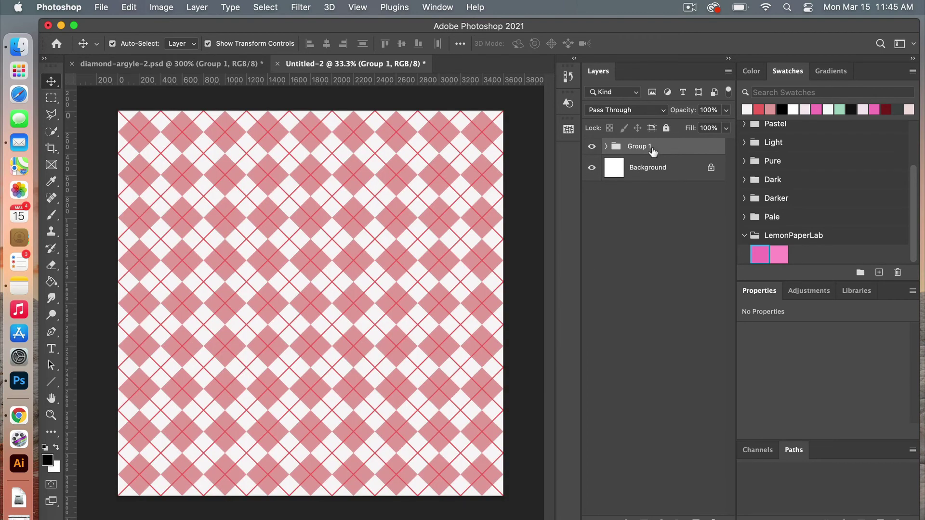
right_click(652, 147)
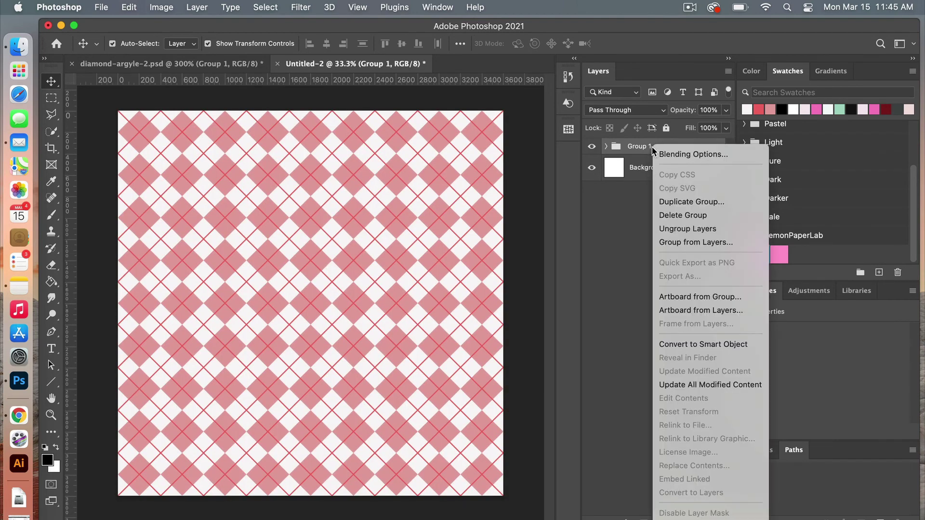
click(692, 201)
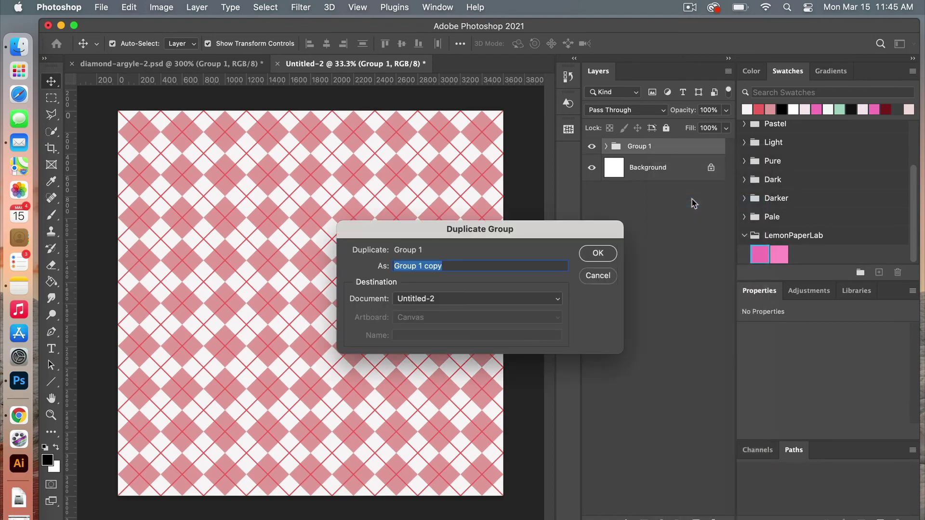
click(598, 254)
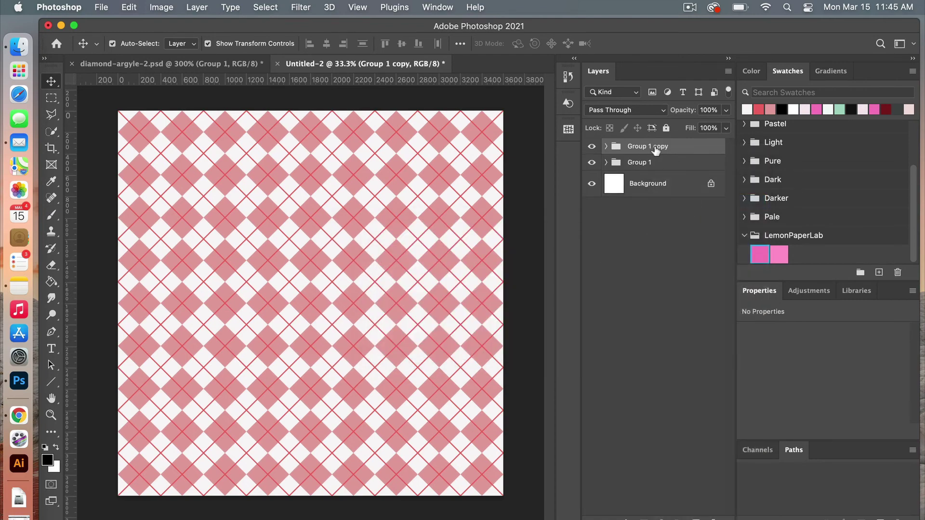
double_click(655, 147)
text(diamond)
key(Return)
Replace the pattern of Pattern Fill 1 in the diamond group with the new elongated diamond pattern
click(606, 146)
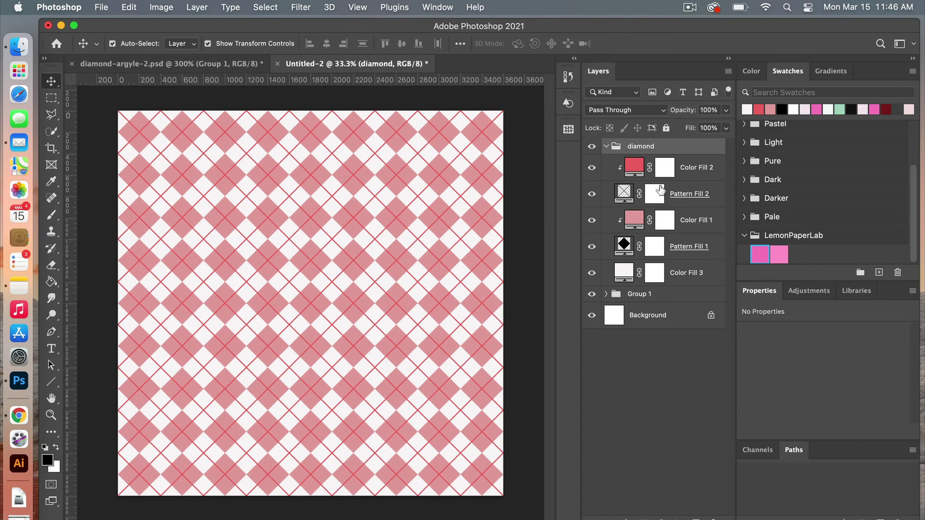
double_click(625, 246)
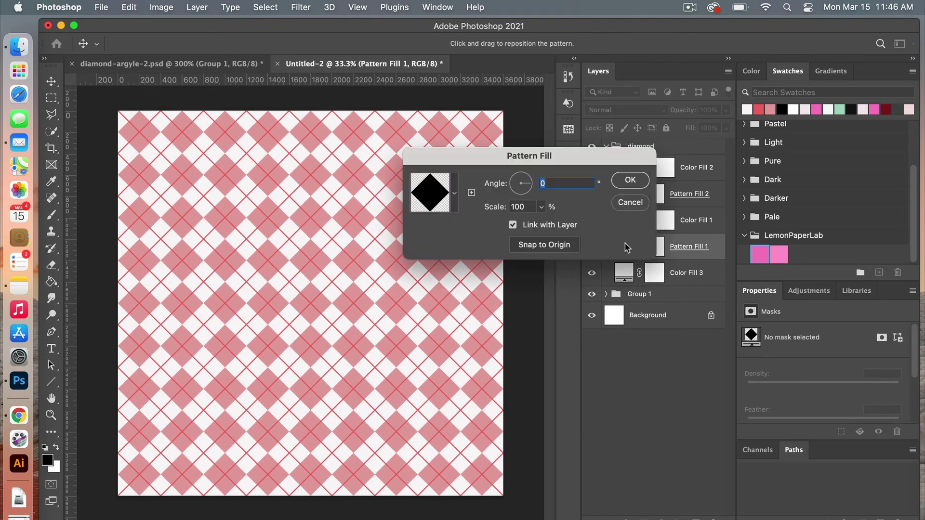
click(454, 194)
click(430, 292)
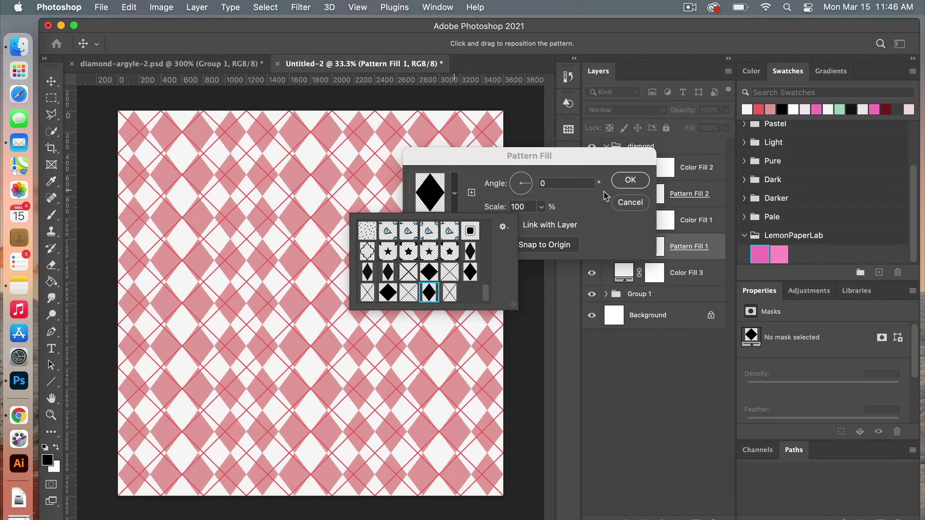
click(639, 182)
Replace the pattern of Pattern Fill 2 with the new elongated crossed-line pattern
double_click(625, 194)
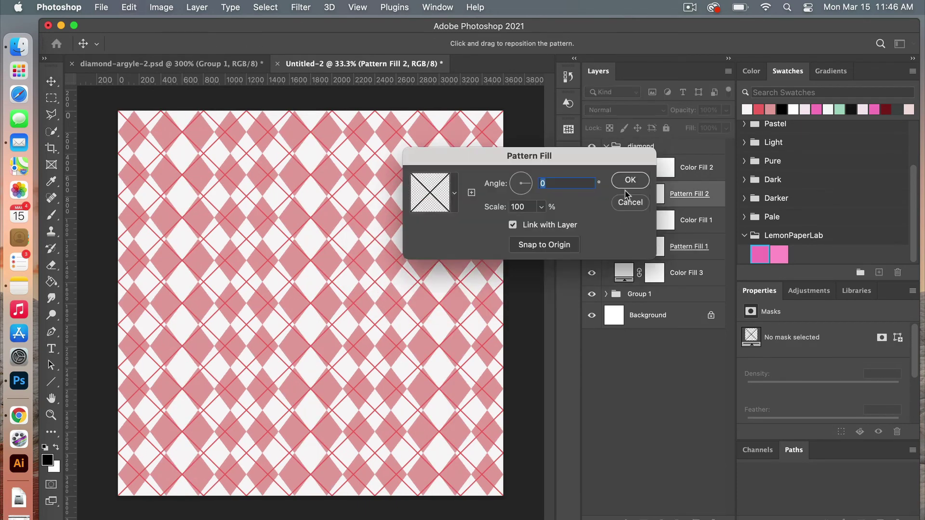
click(454, 193)
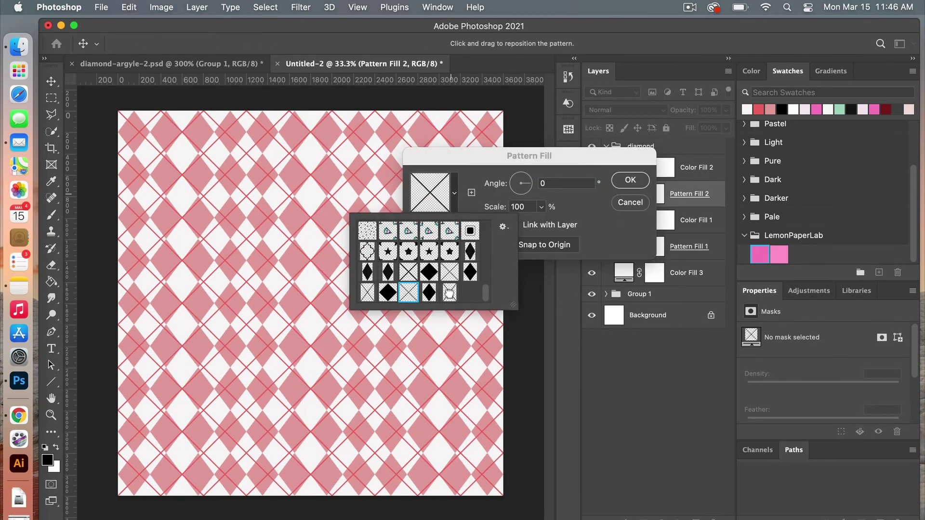
click(449, 292)
click(632, 181)
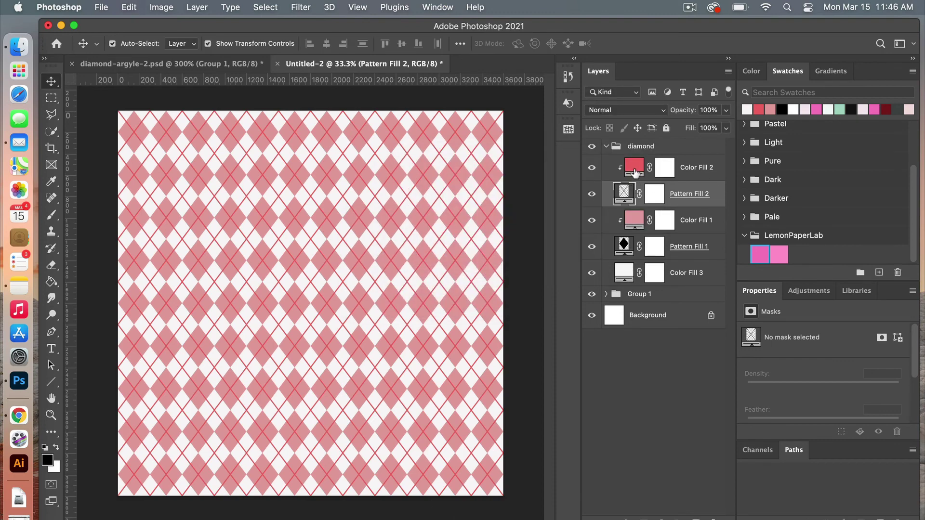
Recolor the argyle lines by setting Color Fill 2 to the mint green swatch, a4d8c5
double_click(635, 169)
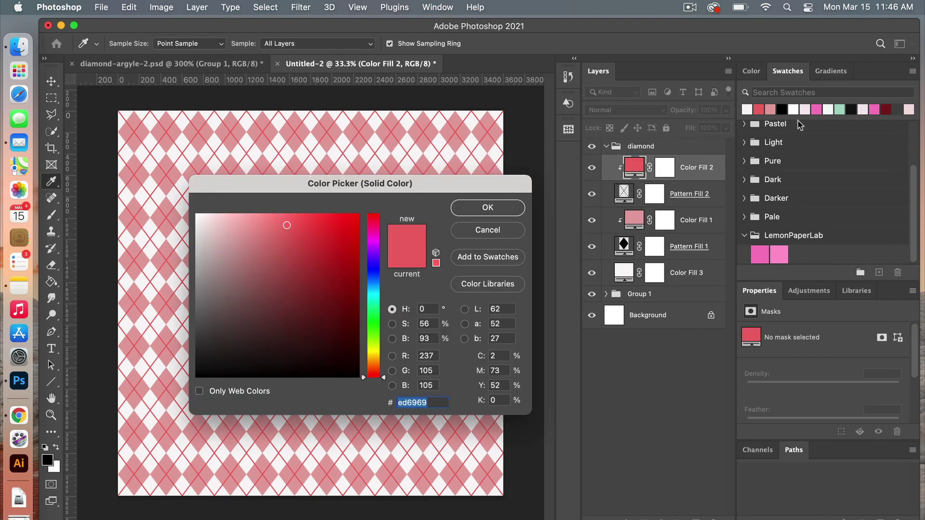
click(840, 110)
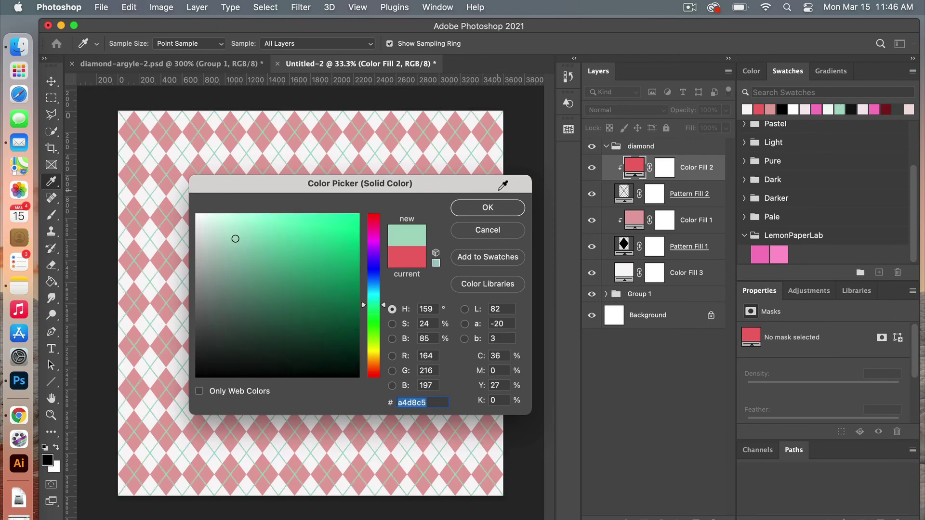
click(506, 212)
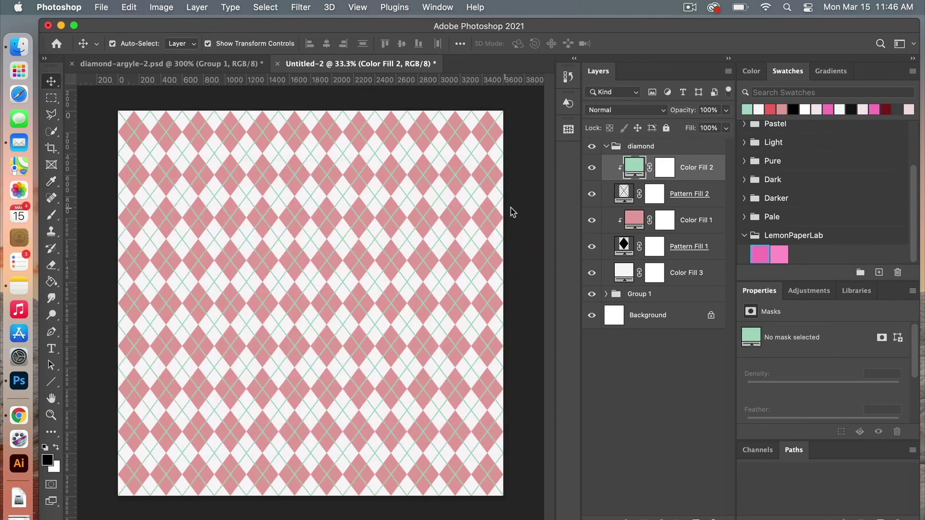
Recolor the diamonds by setting Color Fill 1 to a darker green, 3d8d71, based on the mint swatch
double_click(635, 221)
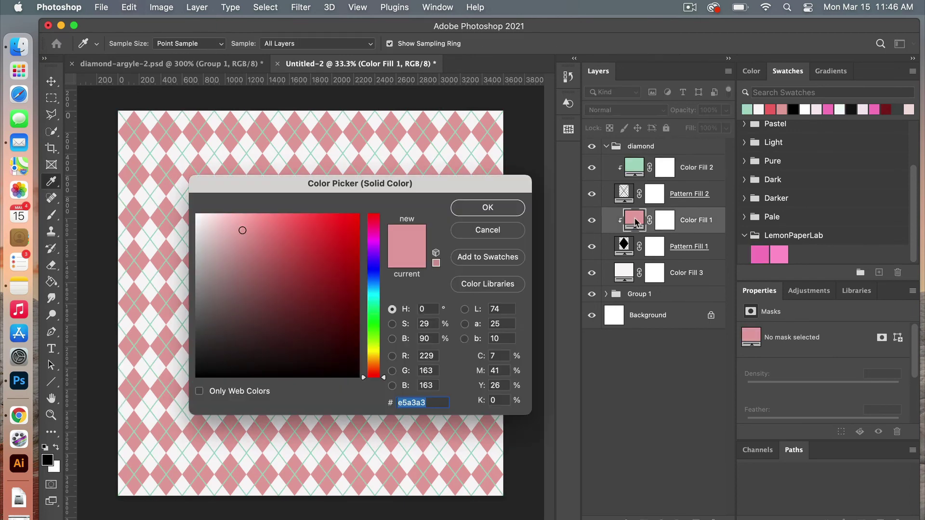
click(747, 109)
mouse_move(236, 240)
mouse_down()
mouse_move(324, 246)
mouse_move(316, 283)
mouse_move(288, 287)
mouse_up()
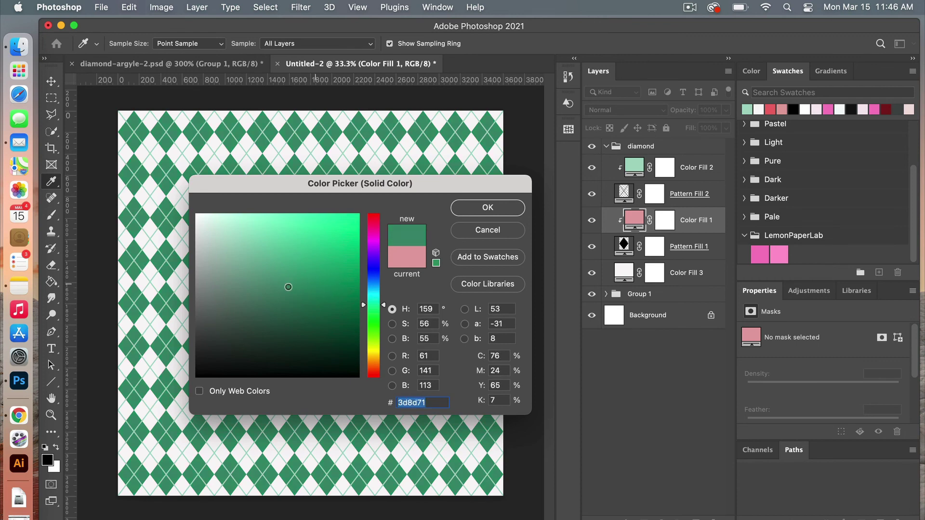
click(516, 206)
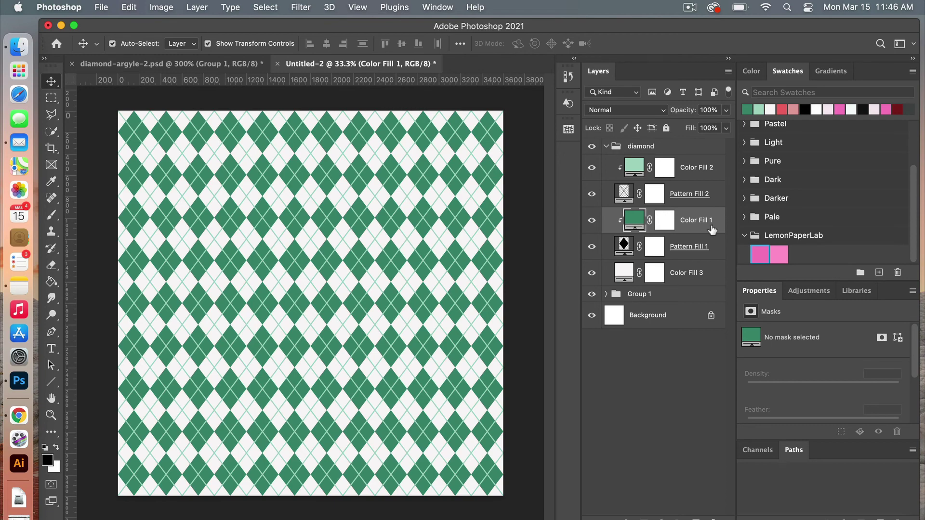
Collapse the diamond group and toggle its visibility to compare it with the original argyle version
click(606, 146)
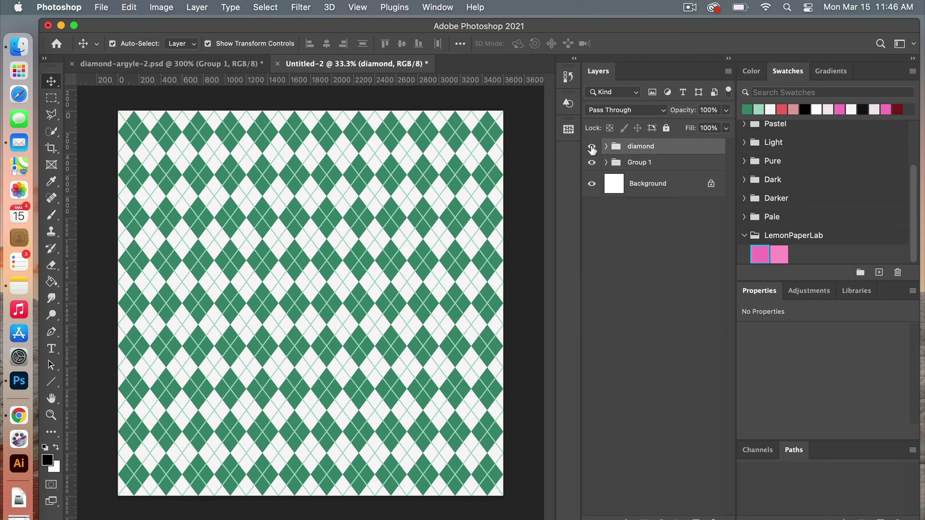
click(591, 147)
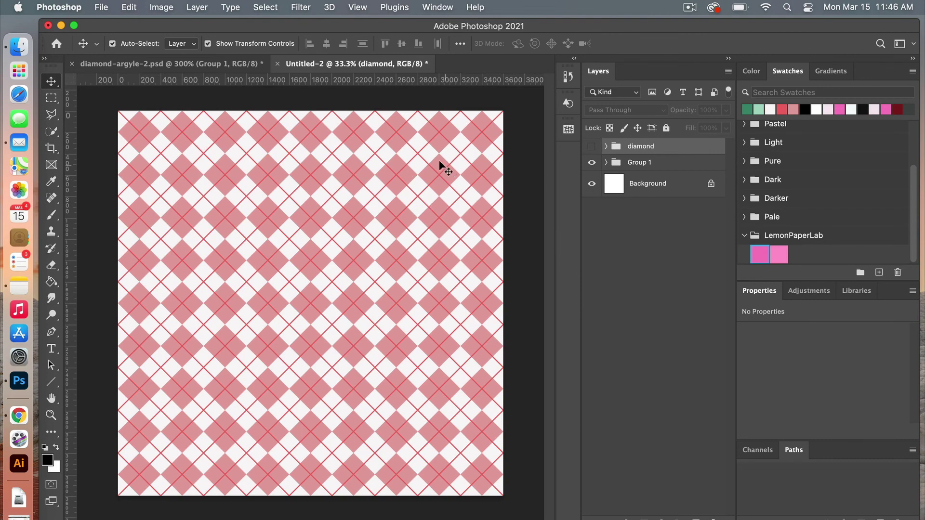
click(592, 147)
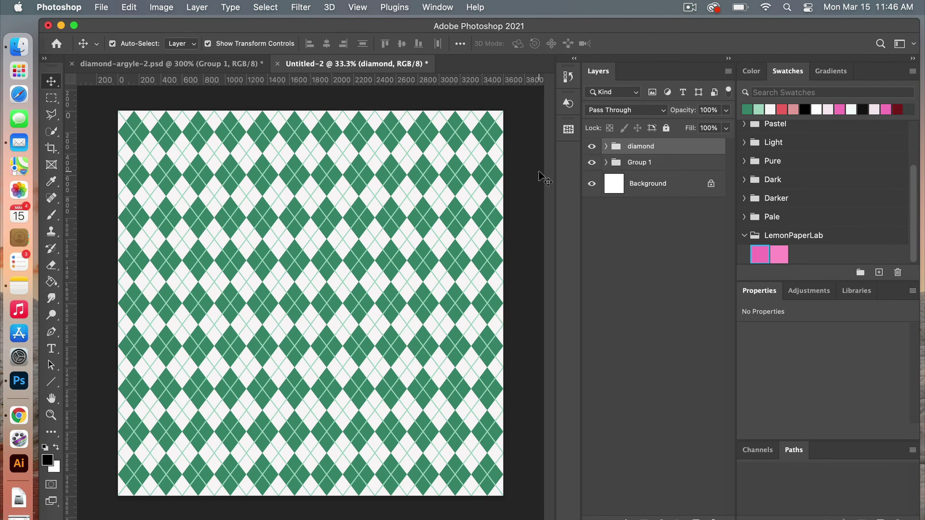
Save the green pattern as a JPEG named green-argyle in the Examples folder
click(102, 8)
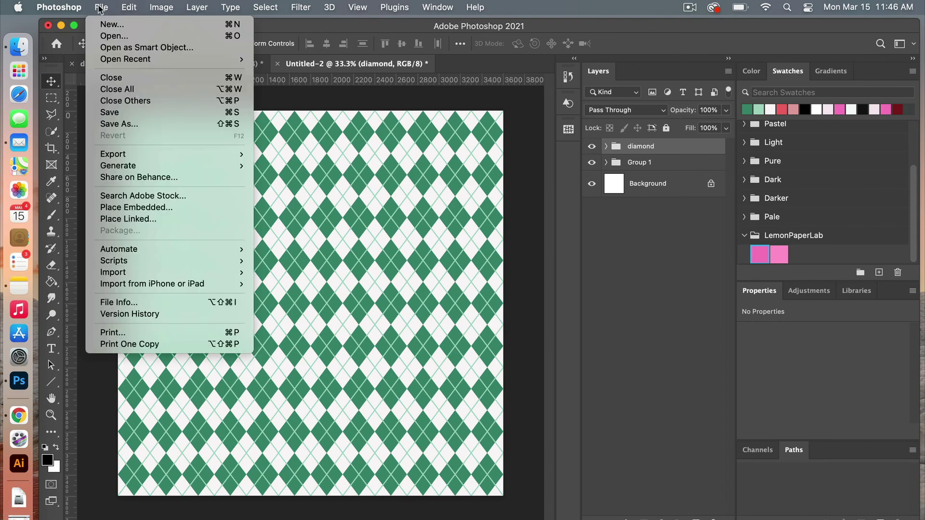
click(123, 124)
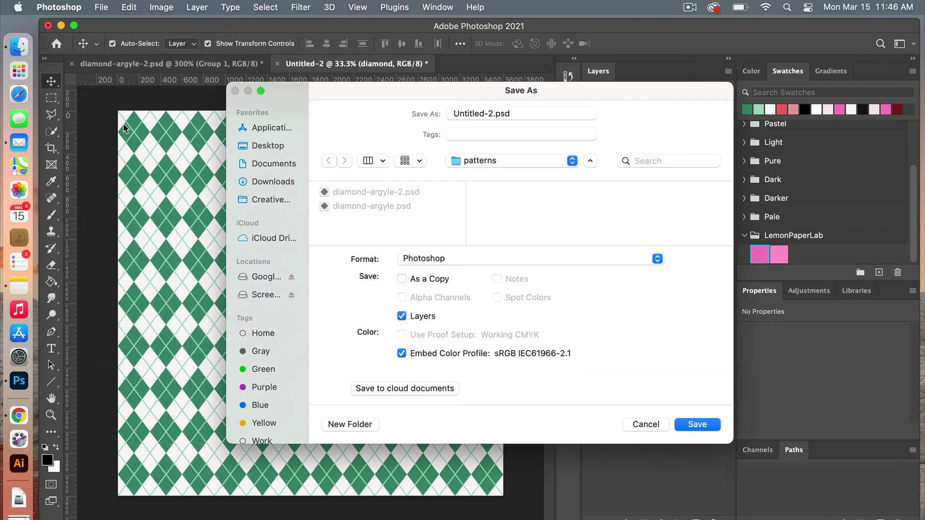
text(green-argyle)
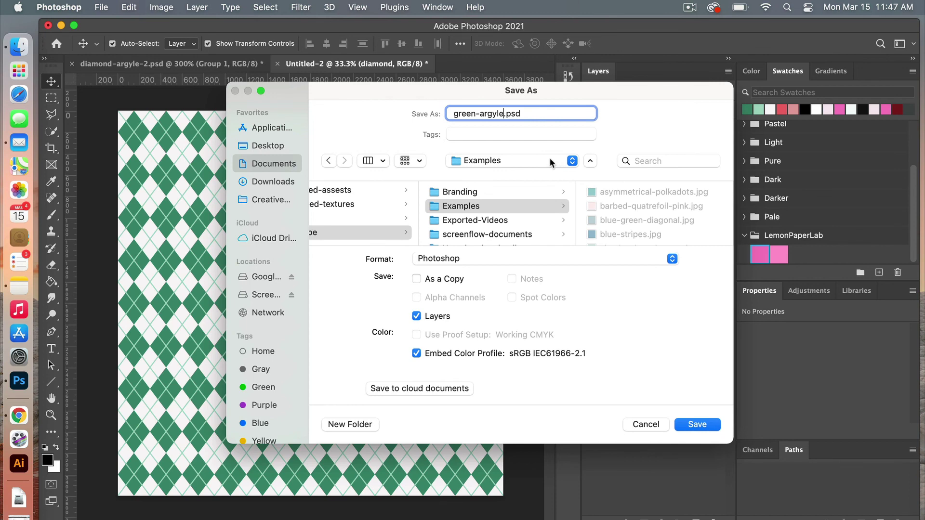
click(606, 259)
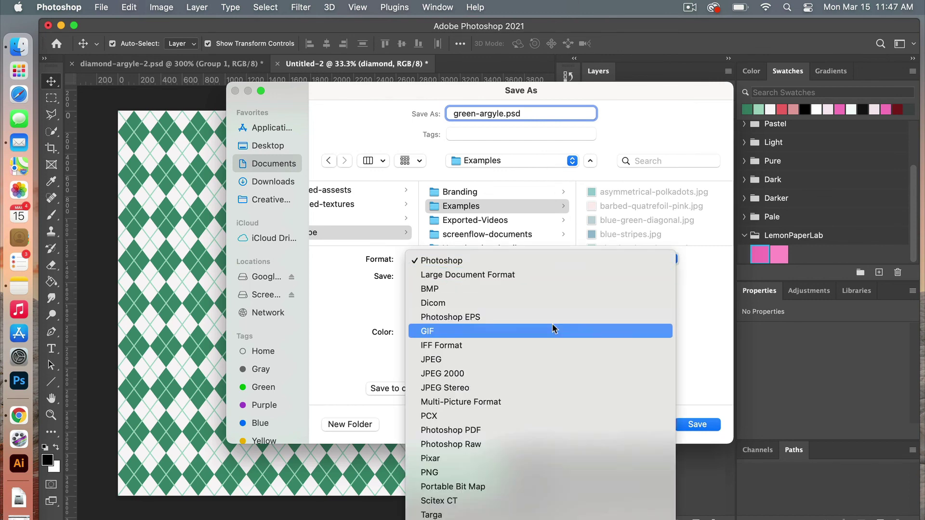
click(509, 359)
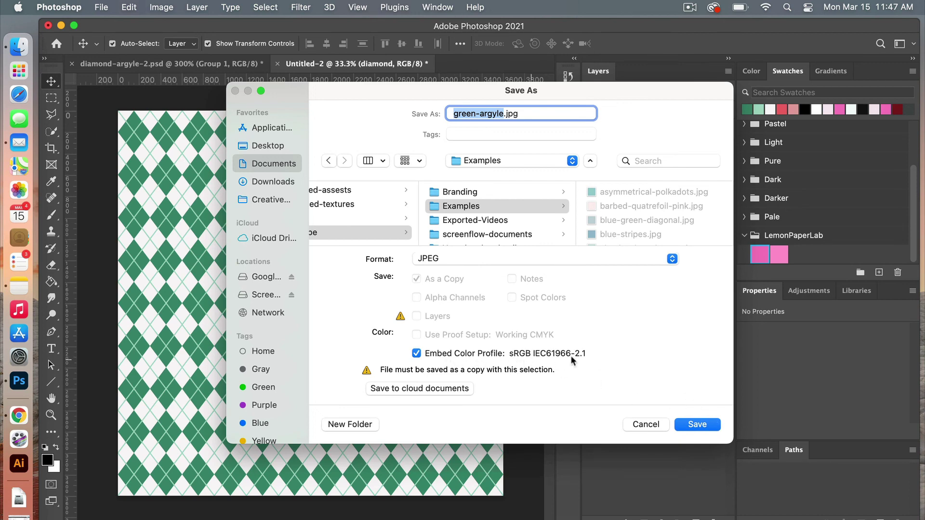
click(709, 425)
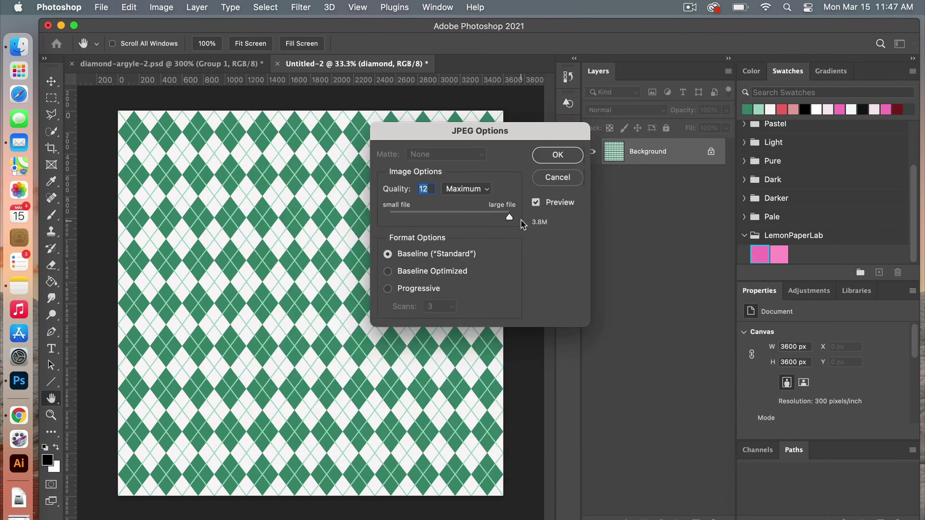